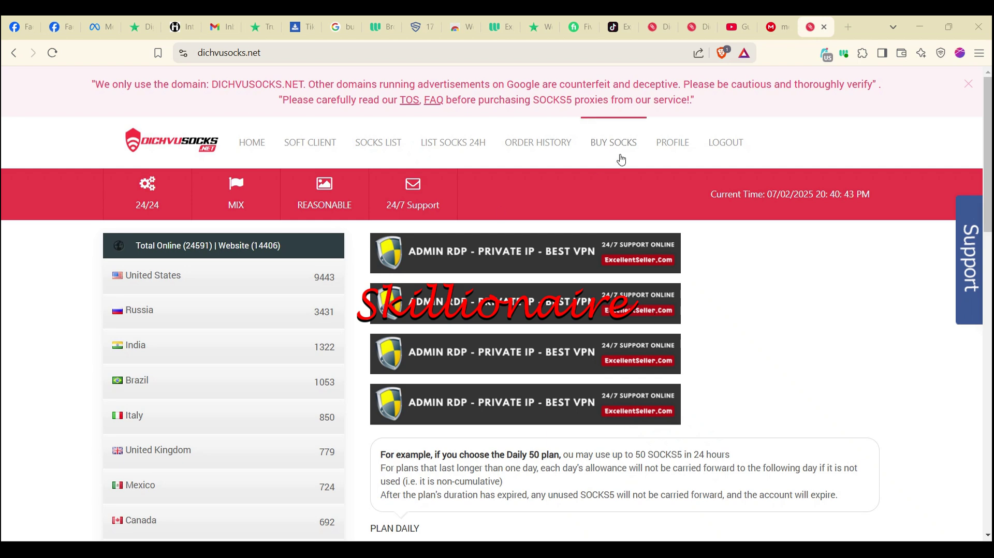
Buy the Daily 50 plan (30 days, 8$) with Litecoin, reaching the 0.08058 LTC payment page.
left_click(240, 148)
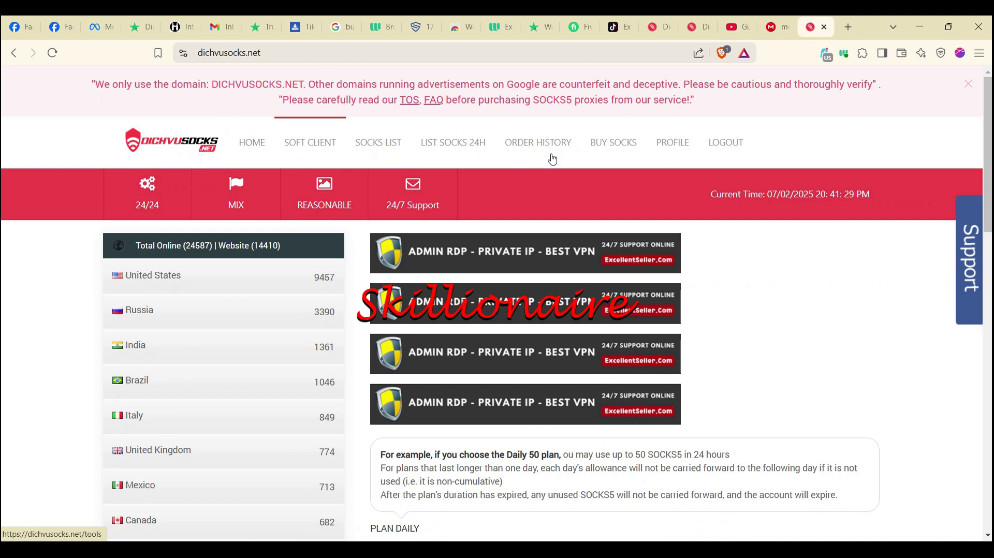
left_click(622, 148)
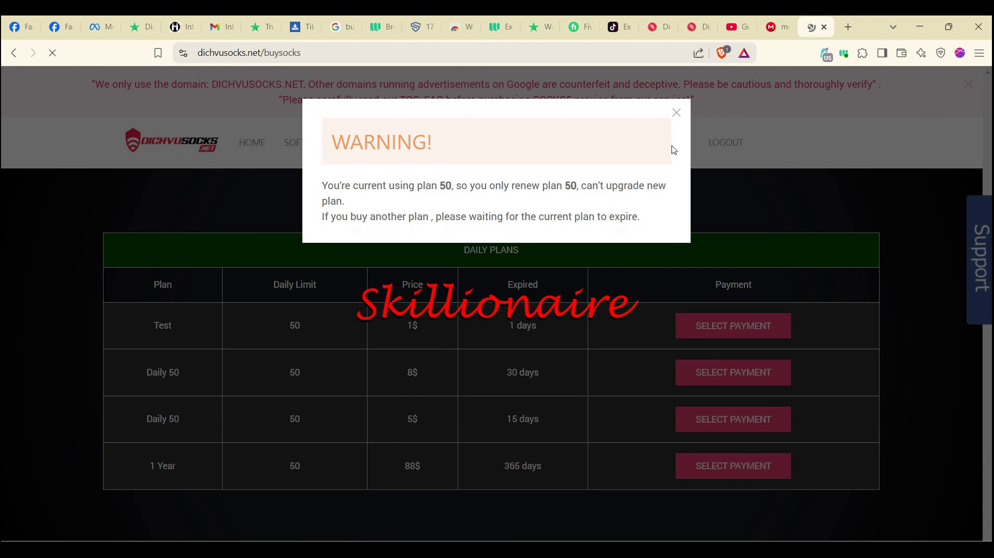
left_click(675, 113)
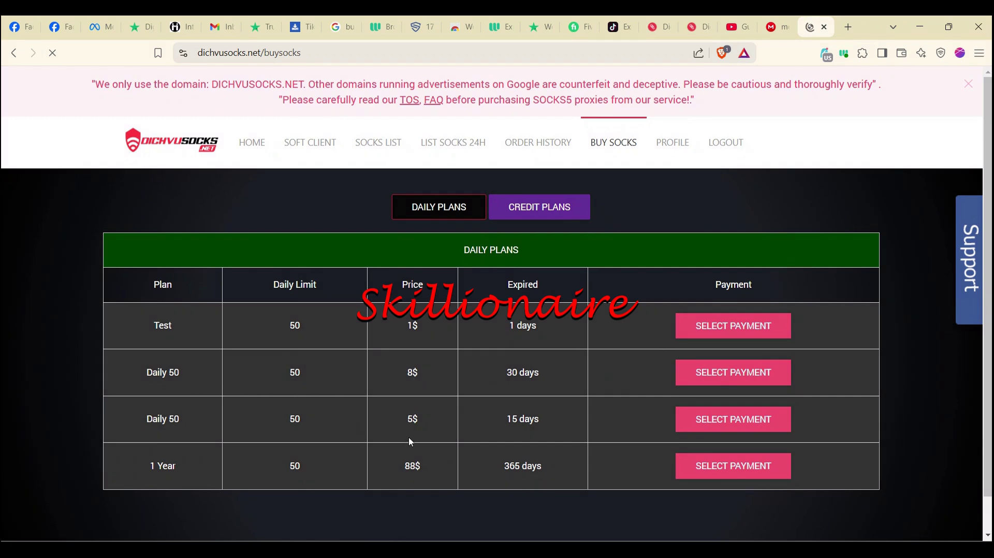
left_click(707, 373)
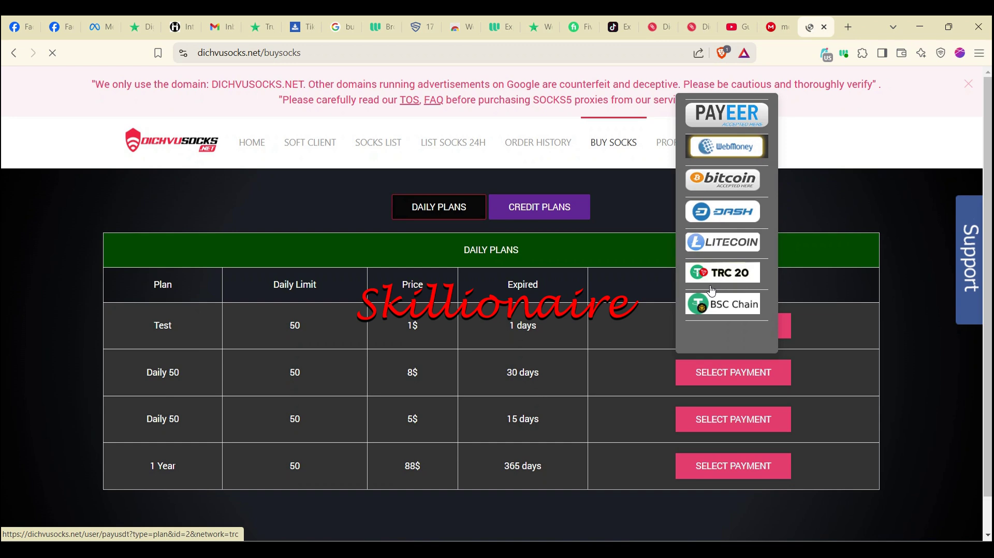
left_click(742, 250)
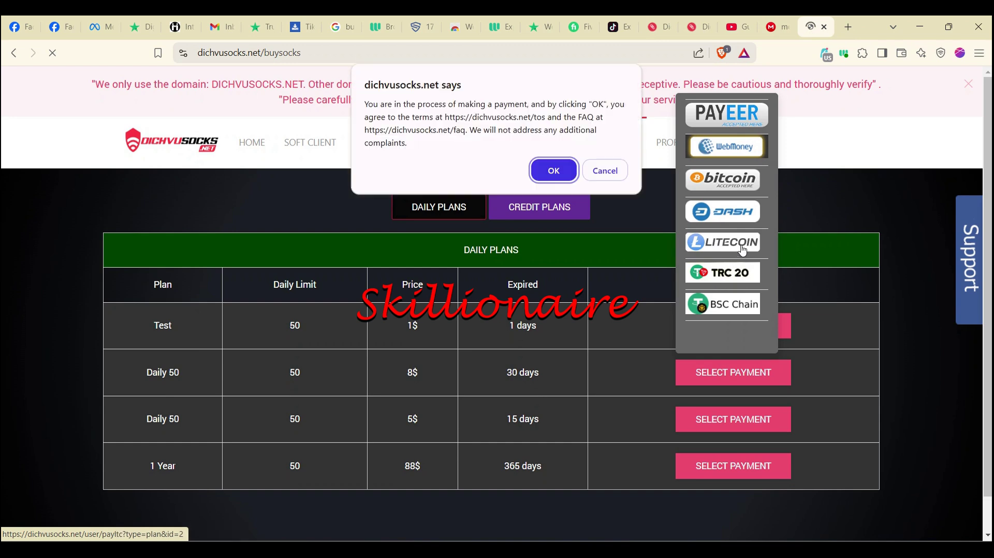
left_click(543, 176)
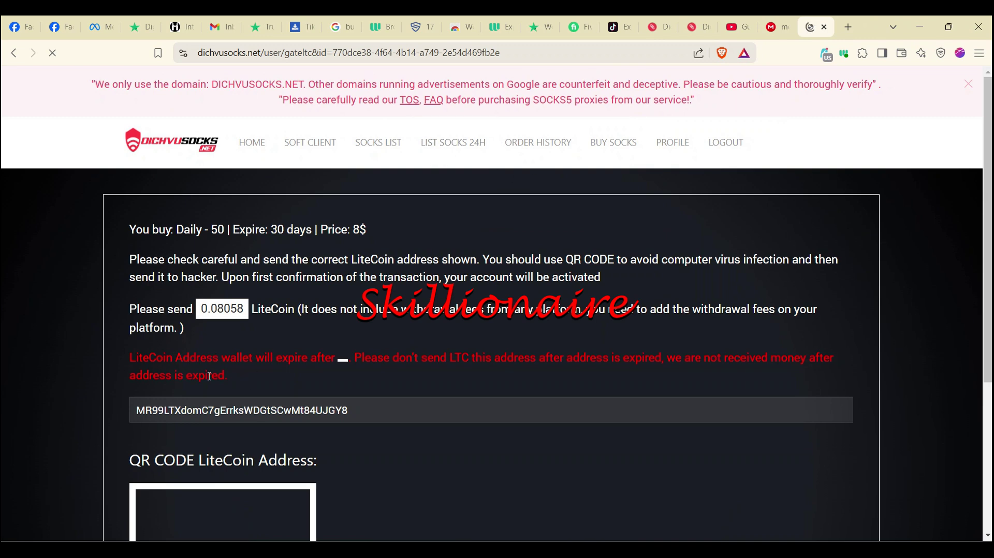
Select the LiteCoin wallet address, then navigate back from the payment page.
left_click_drag(136, 410, 394, 417)
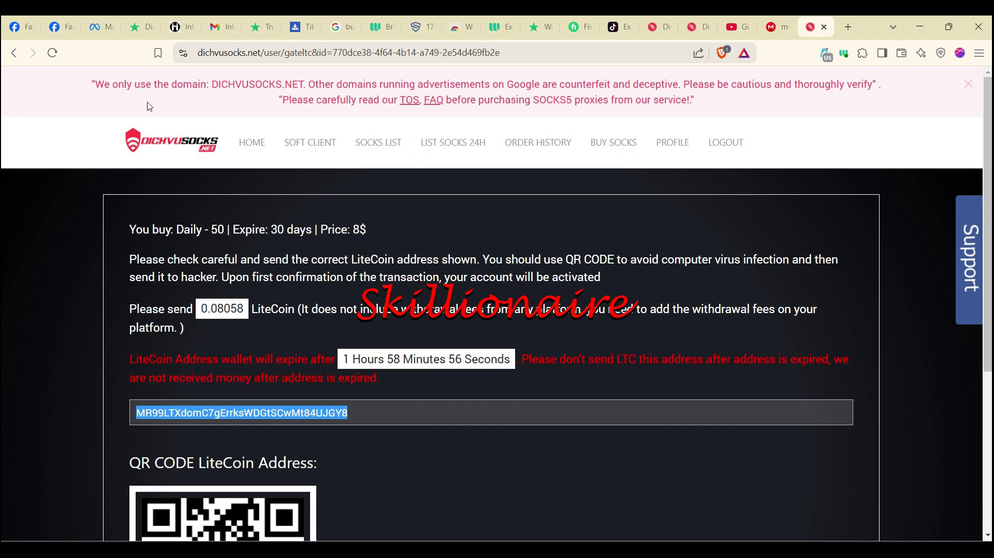
left_click(14, 54)
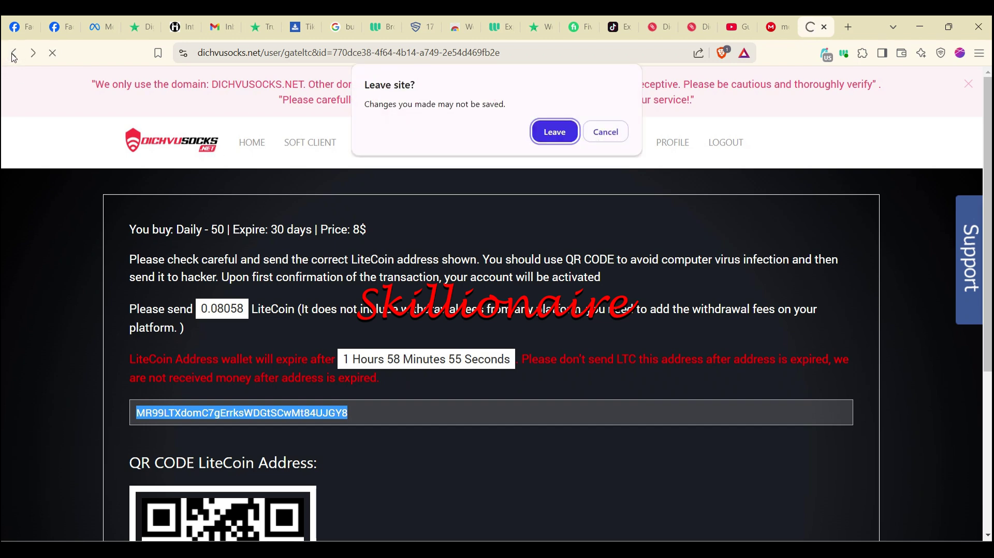
Leave the payment page, return to the socks plans and dismiss the current-plan warning.
left_click(551, 131)
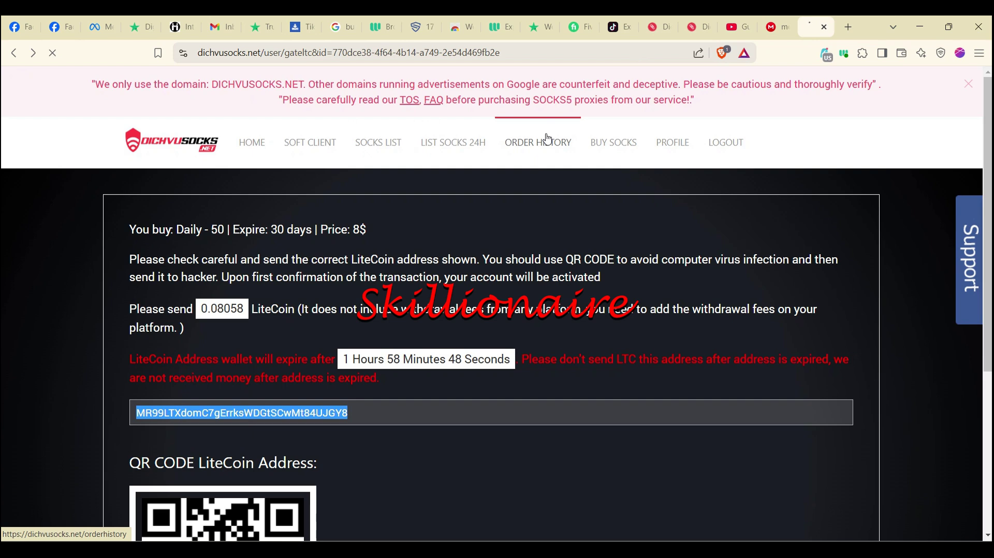
left_click(672, 127)
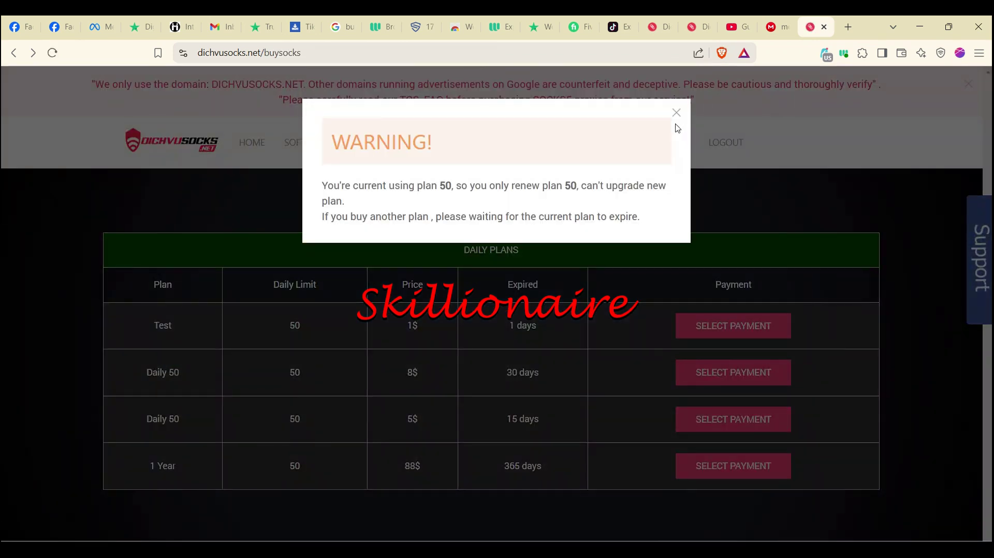
left_click(676, 113)
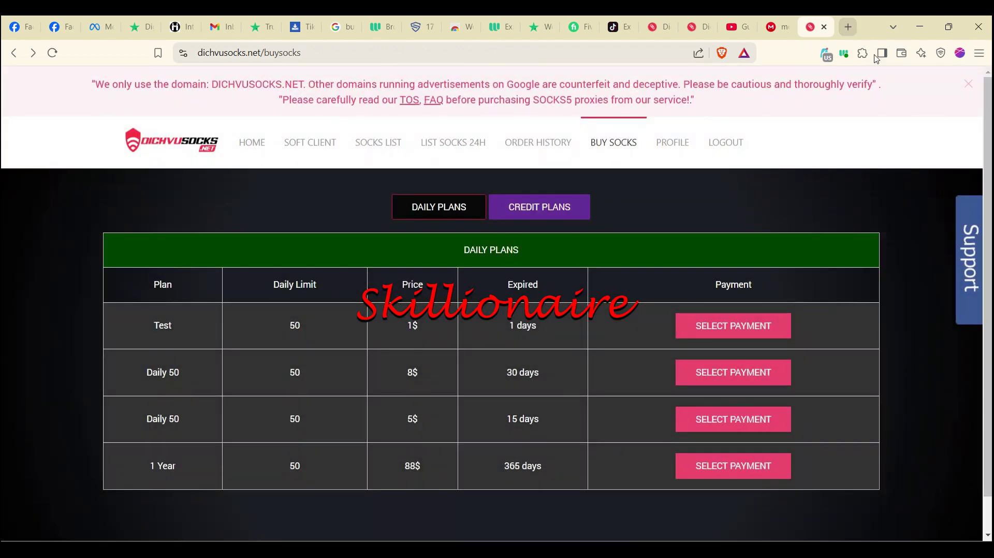
Check the Webshare proxy extension and the installed extensions list, then switch Dichvusocks tabs.
left_click(845, 54)
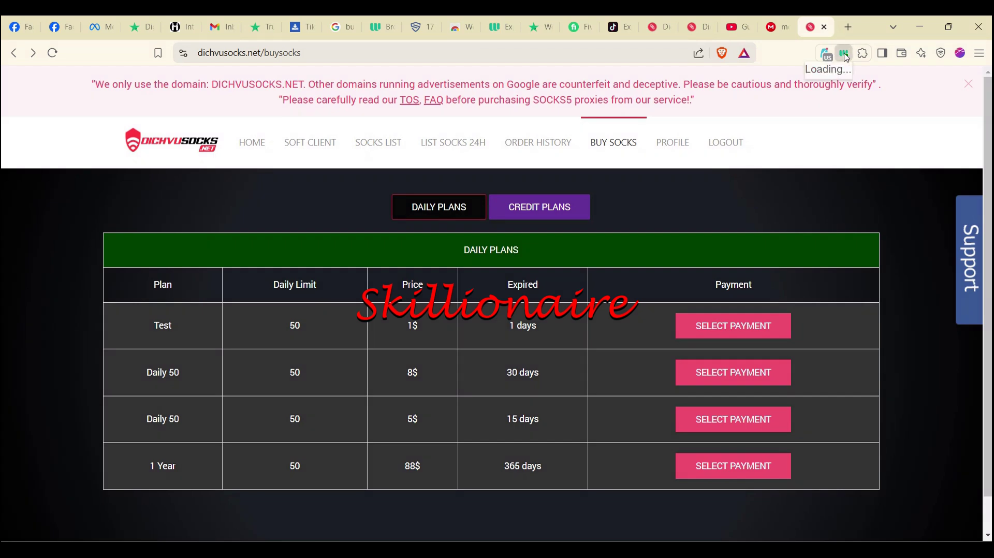
left_click(844, 54)
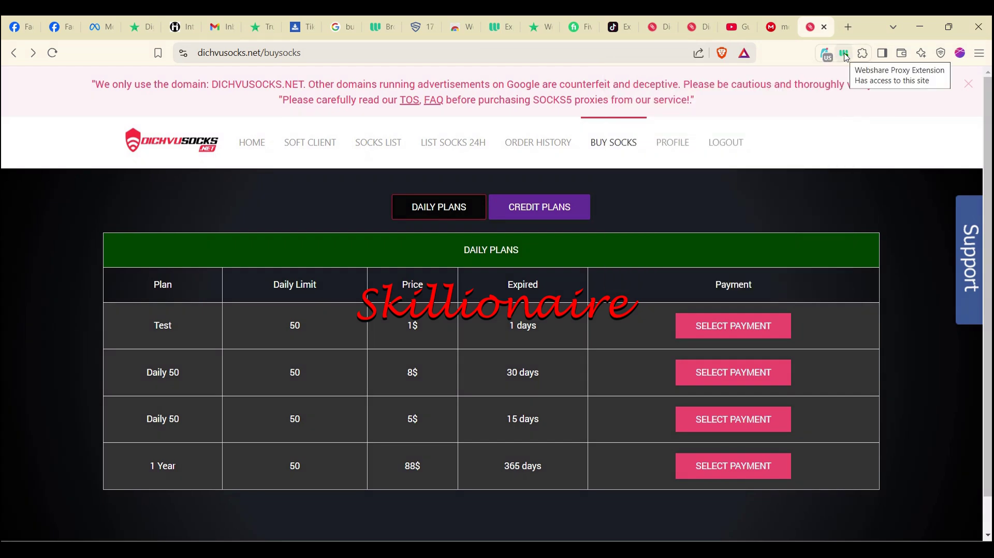
left_click(845, 54)
left_click(862, 55)
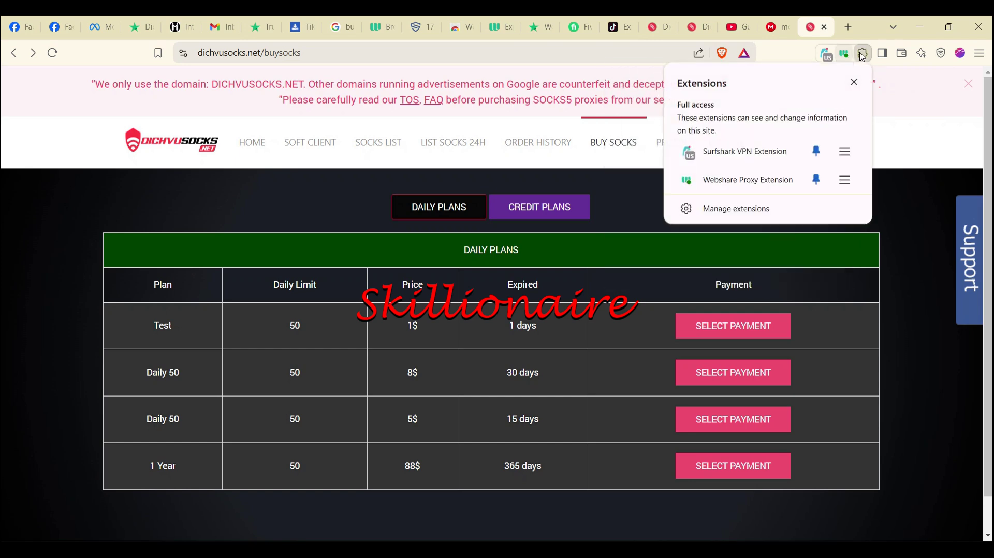
left_click(847, 55)
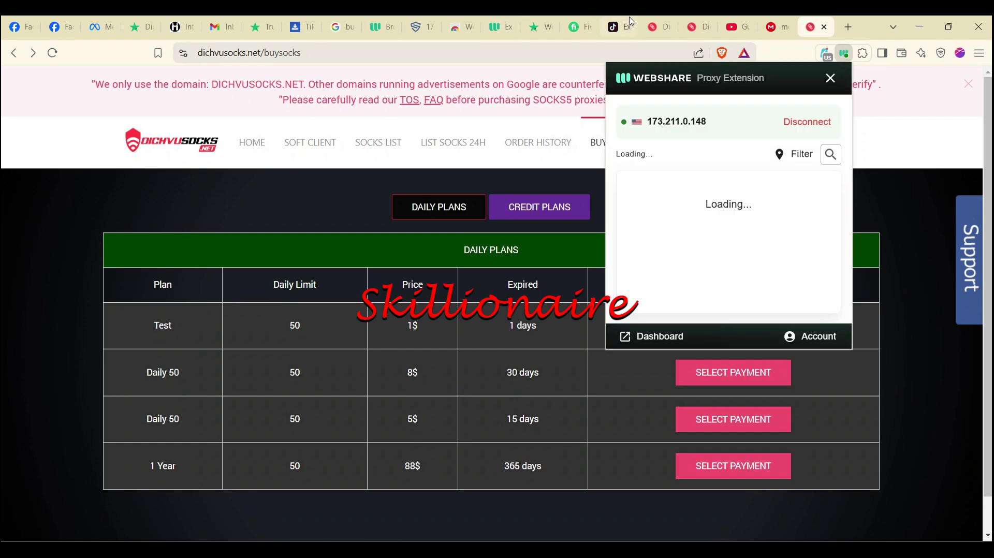
left_click(660, 28)
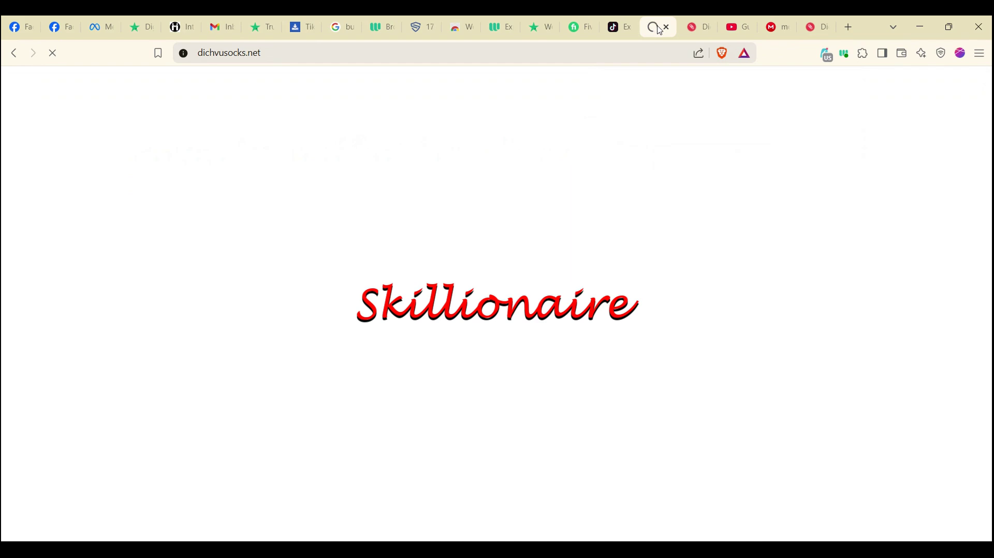
Move the other Dichvusocks tab one place left and open the SOFT CLIENT instructions page.
left_click(703, 32)
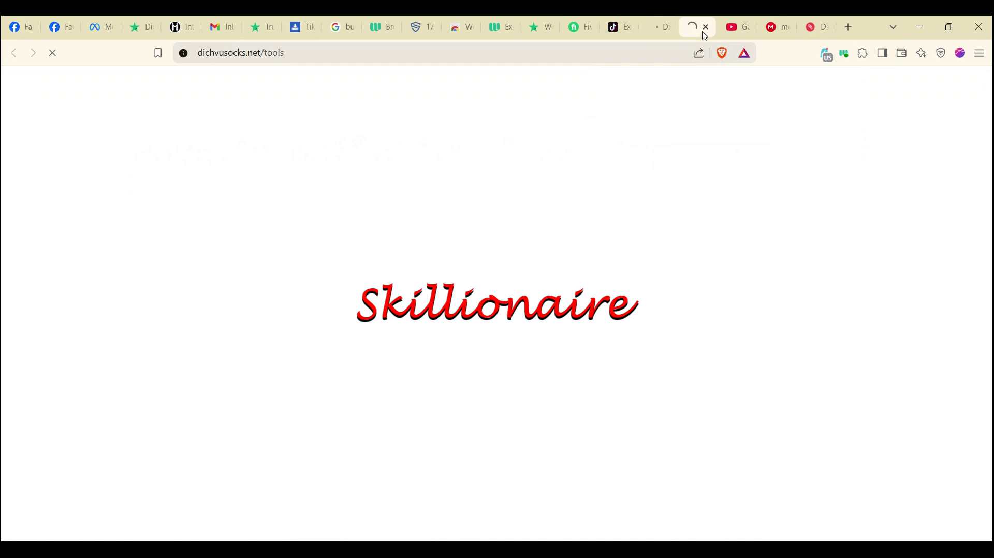
left_click_drag(705, 36, 665, 29)
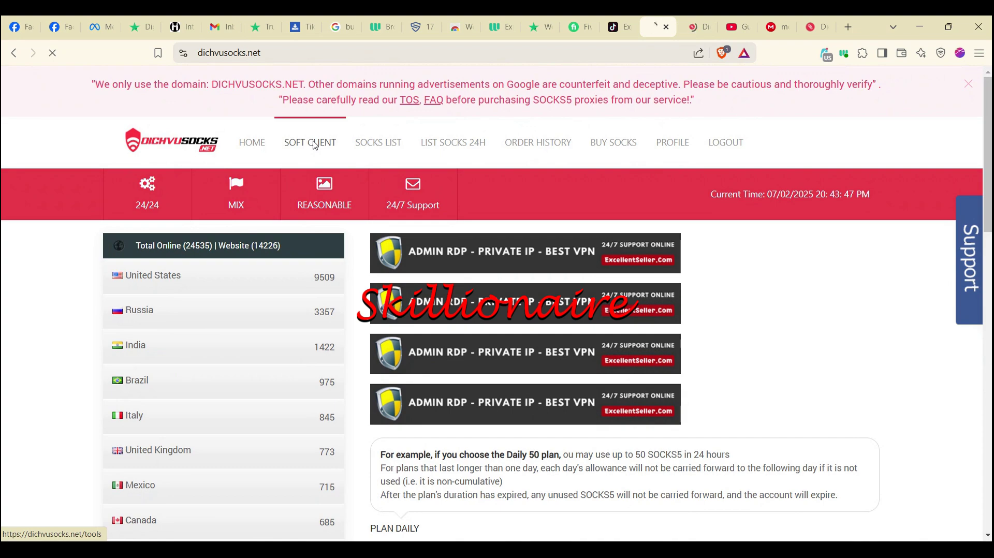
left_click(315, 145)
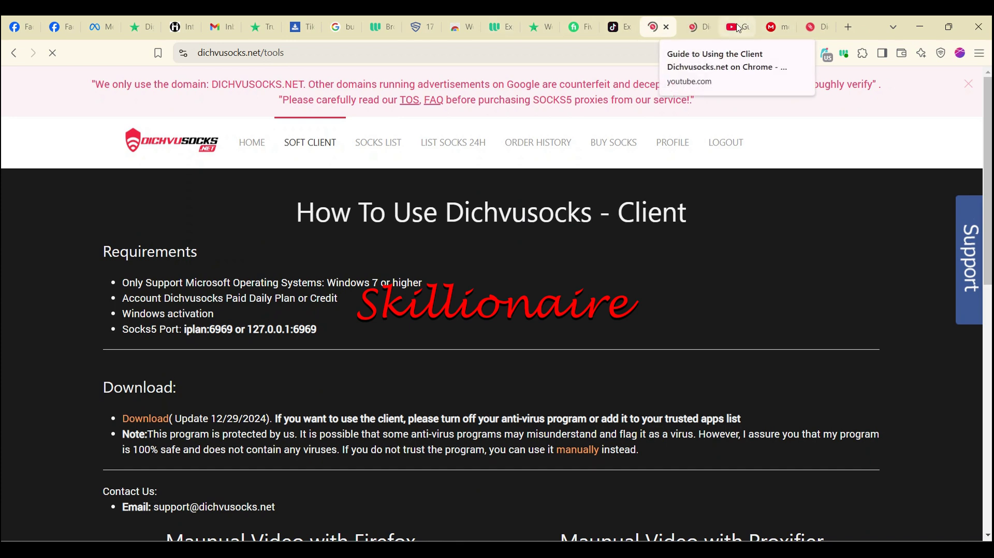
Close the YouTube client-guide and MEGA download tabs.
left_click(744, 27)
left_click(746, 28)
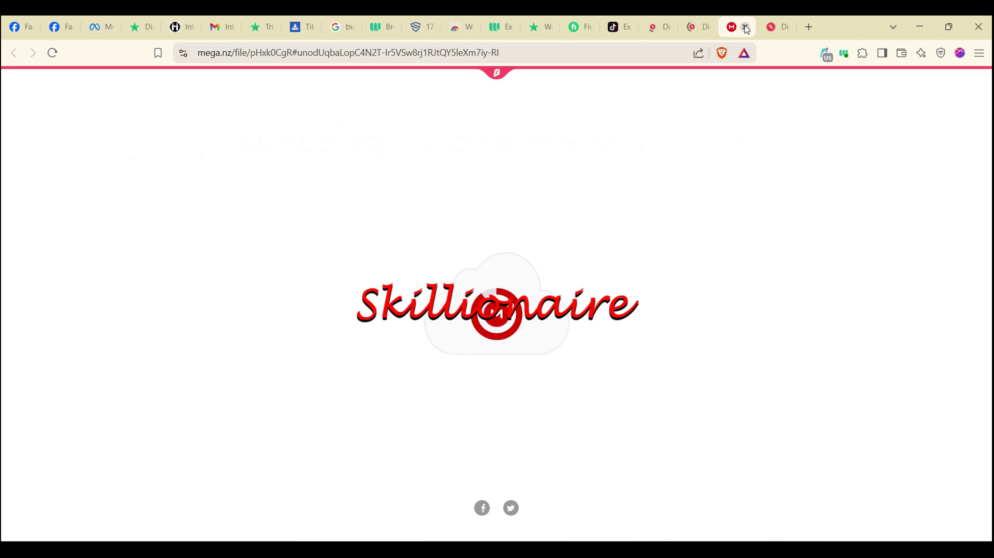
left_click(746, 28)
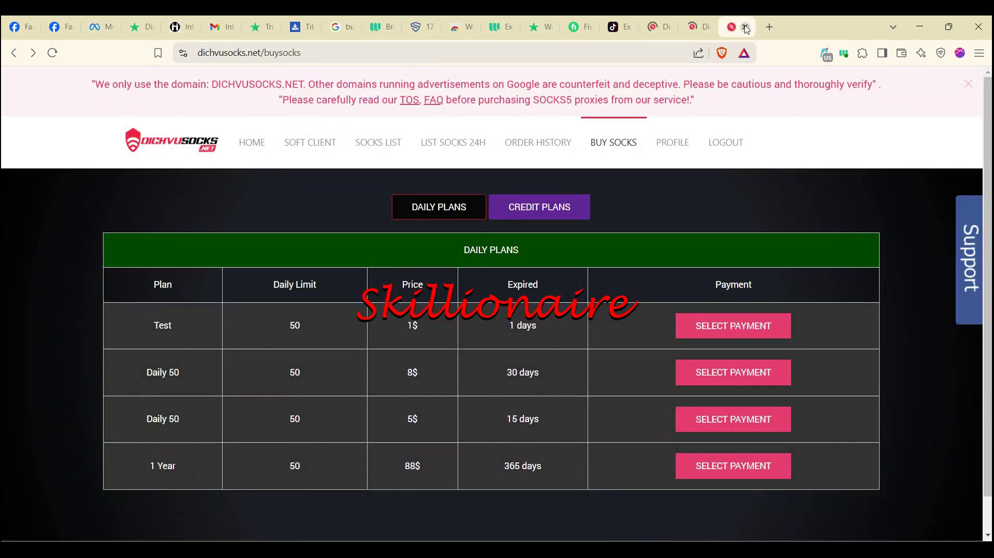
left_click(629, 54)
Search the web for 'foxy proxy extension' to find FoxyProxy's Chrome Web Store page.
type("fo")
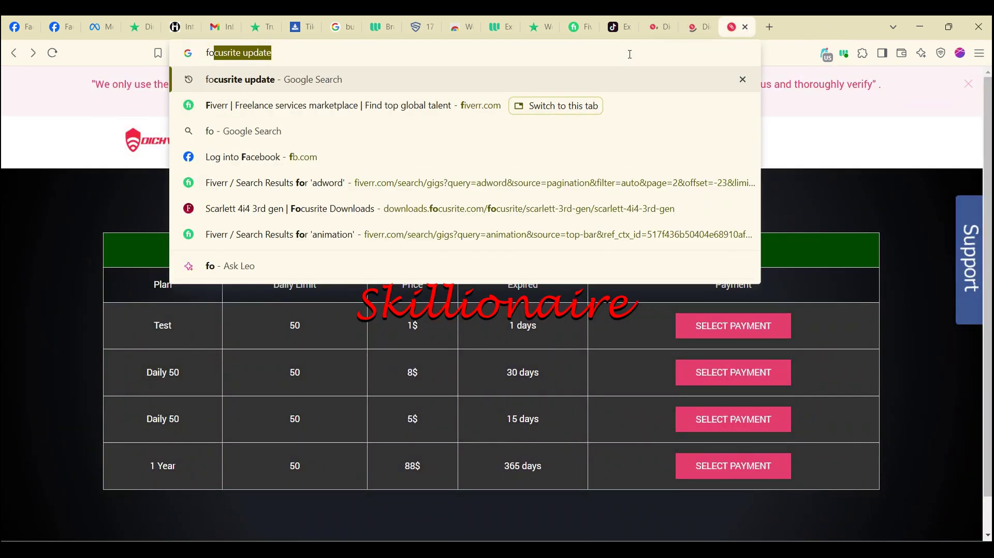
type("xy")
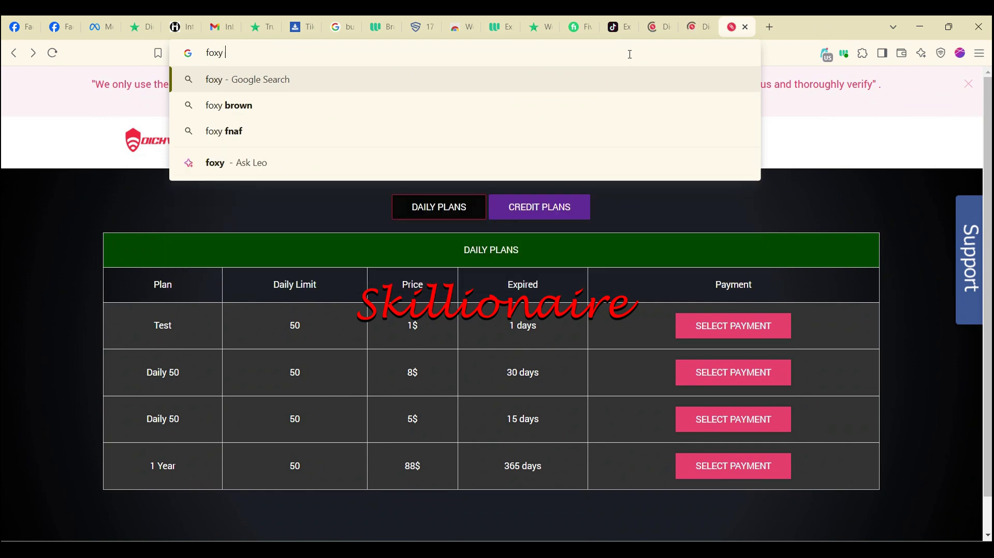
type(" proxy ")
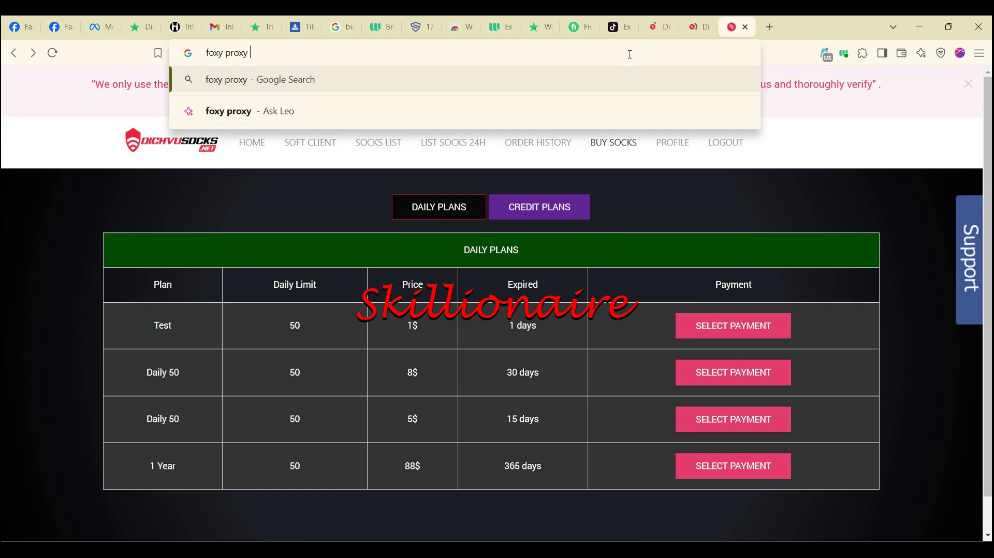
type("extensiom")
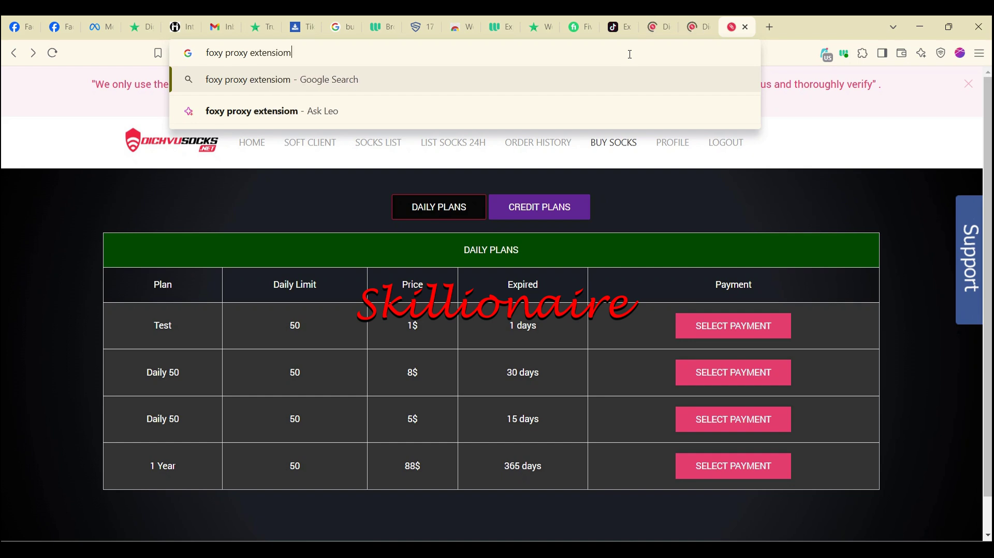
key("BackSpace")
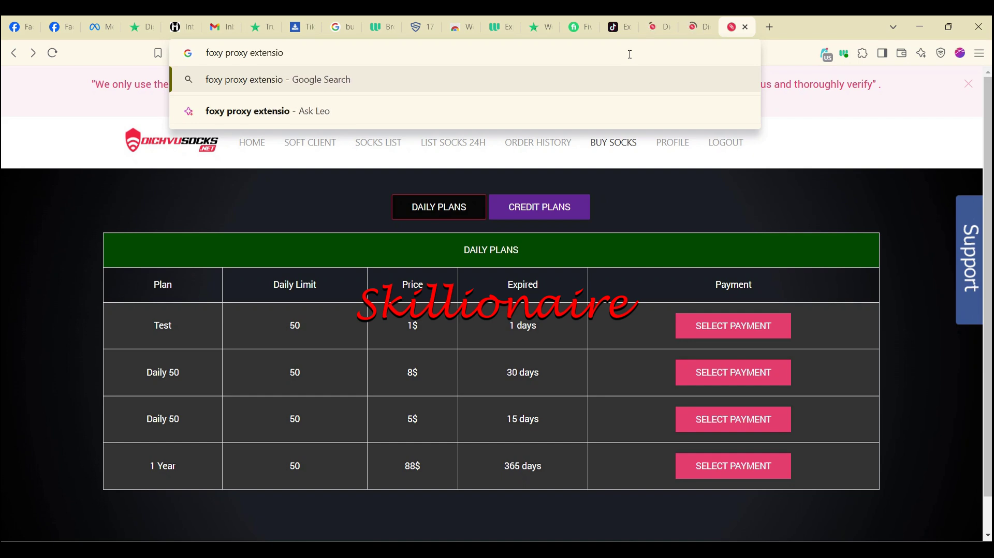
type("n")
key("Return")
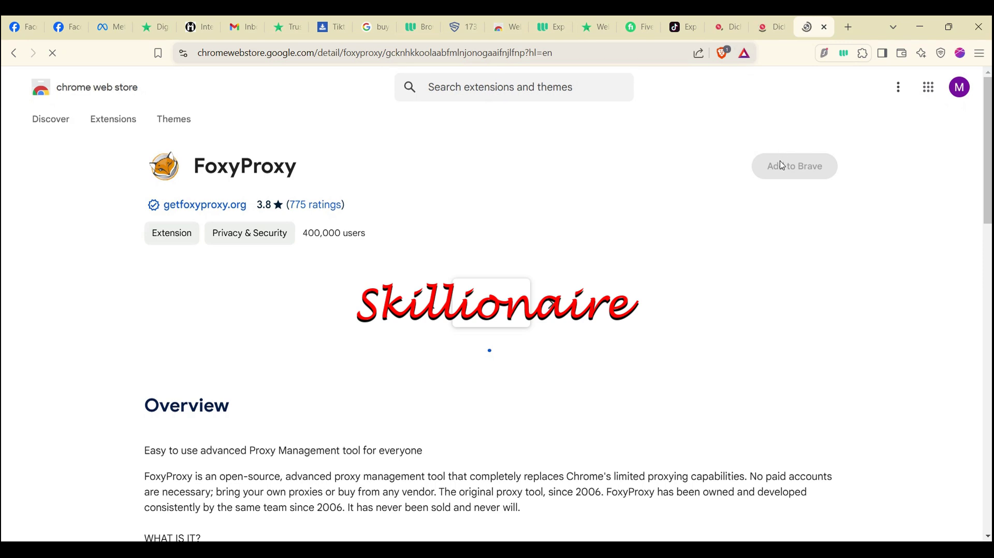
Load whoer.net in a new tab, then go back to the FoxyProxy store tab.
left_click(847, 28)
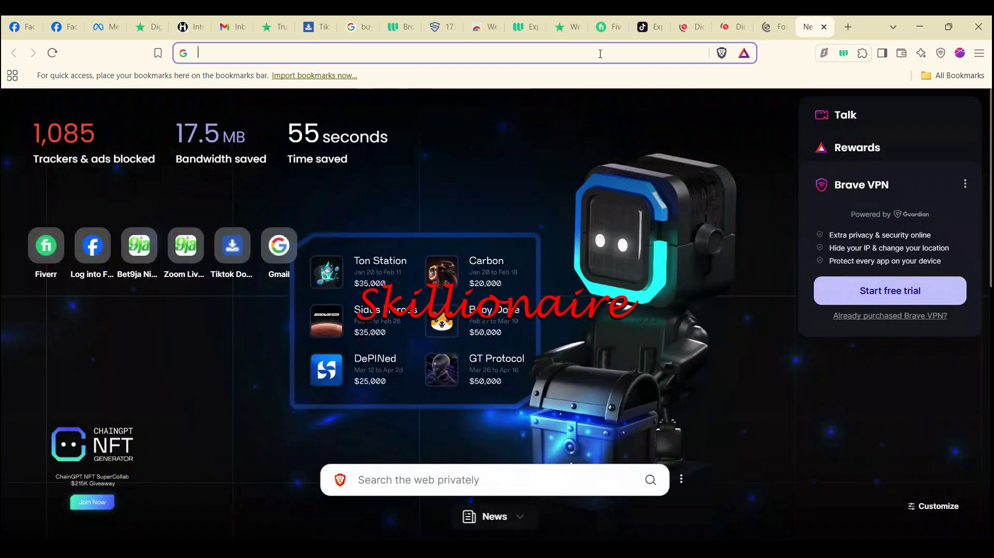
left_click(596, 54)
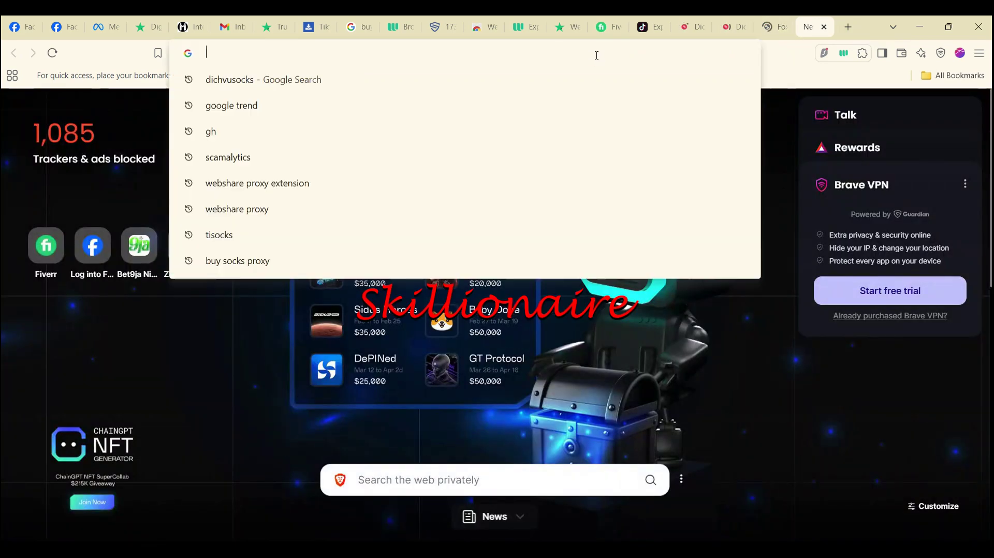
type("whoer")
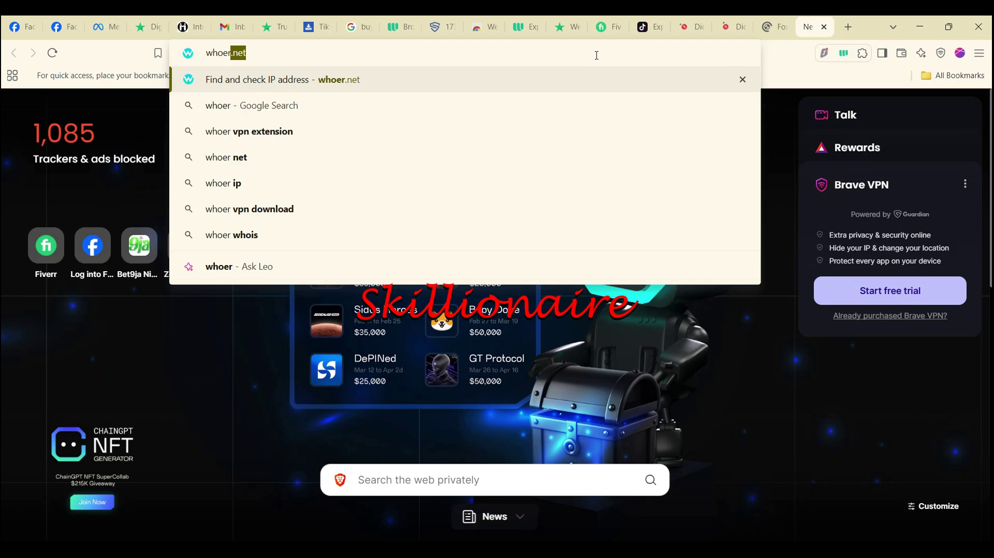
key("Return")
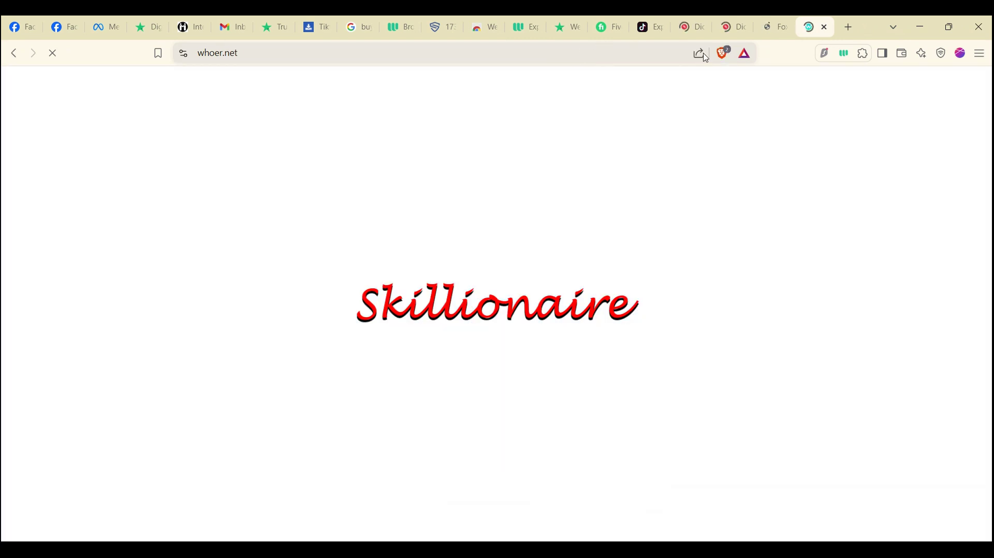
left_click(770, 29)
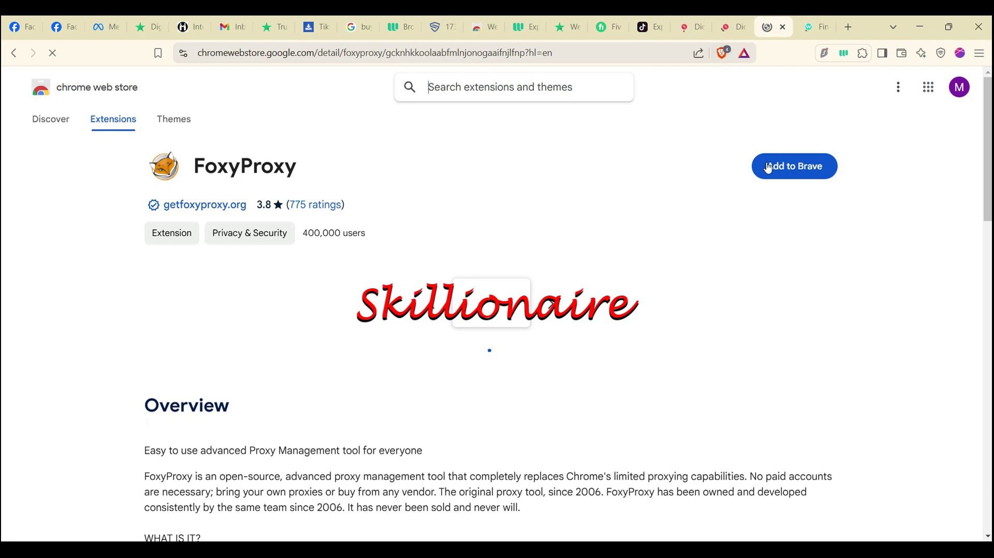
Add FoxyProxy to Brave, then view whoer.net showing IP 197.210.79.97 with Proxy: No.
left_click(773, 177)
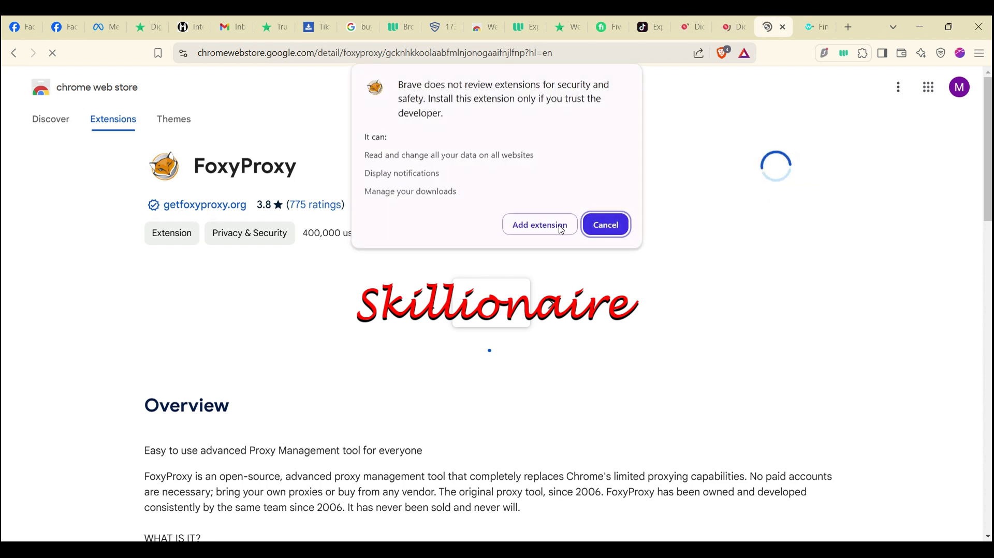
left_click(559, 225)
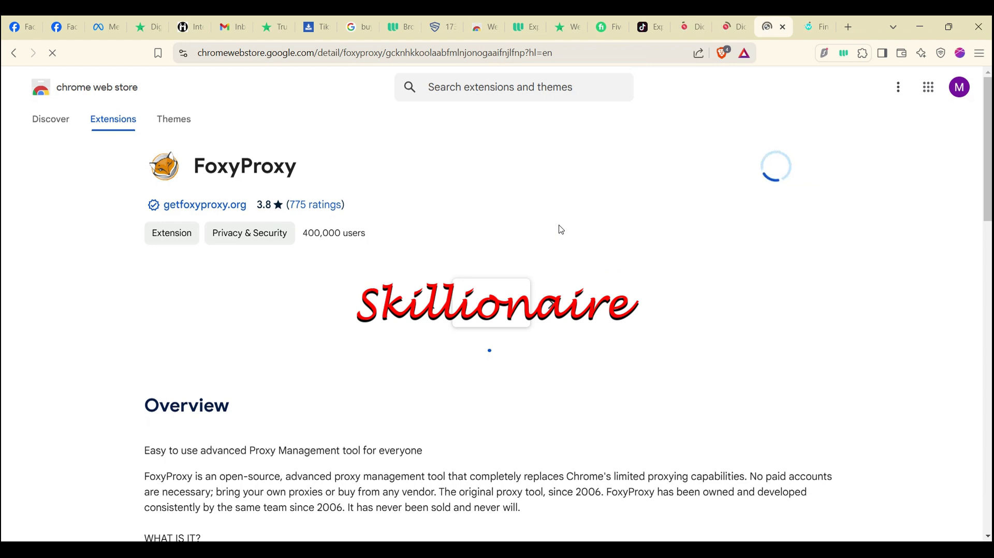
left_click(823, 30)
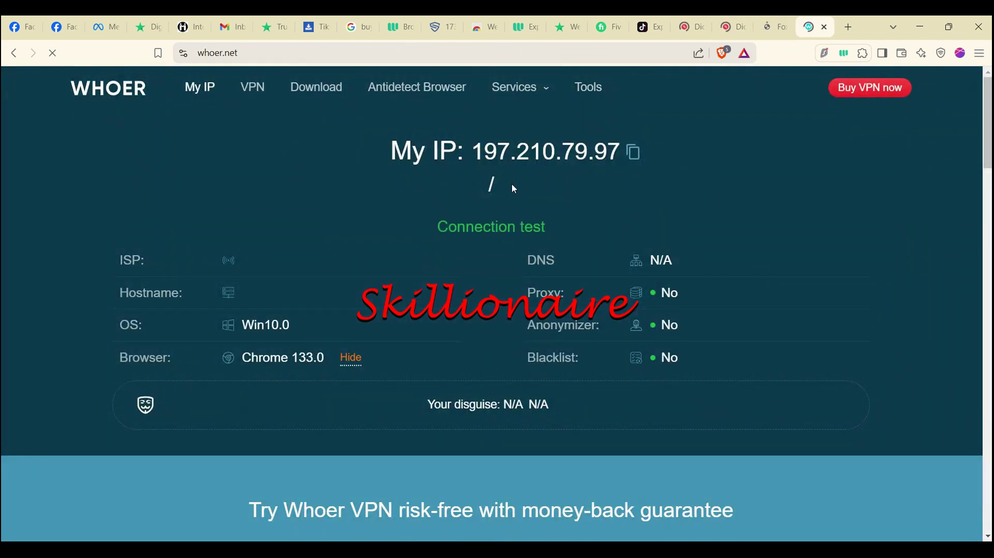
Return to the FoxyProxy store tab confirming the extension was added to Brave.
left_click(774, 30)
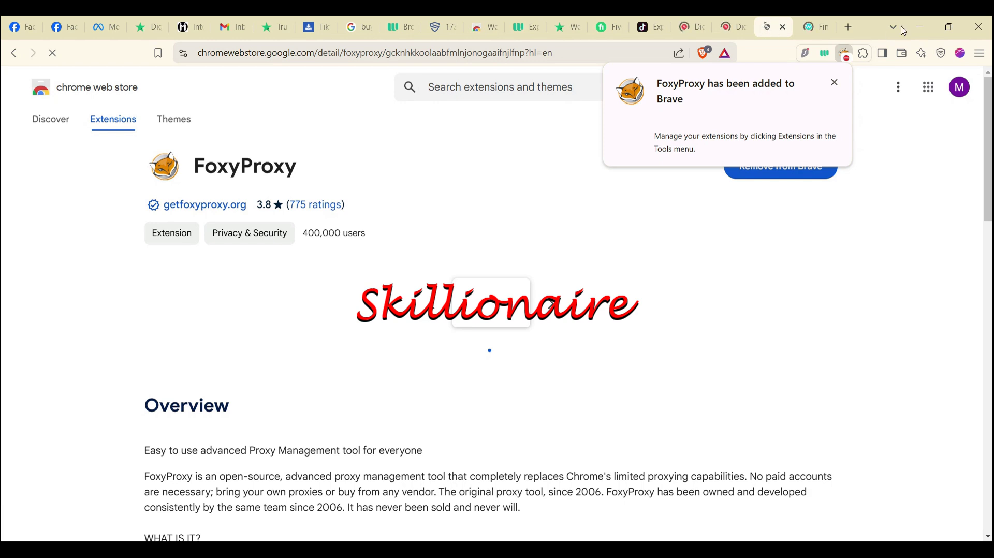
Dismiss the extension-added notice, close the FoxyProxy store tab and show the Dichvusocks client instructions.
left_click(835, 83)
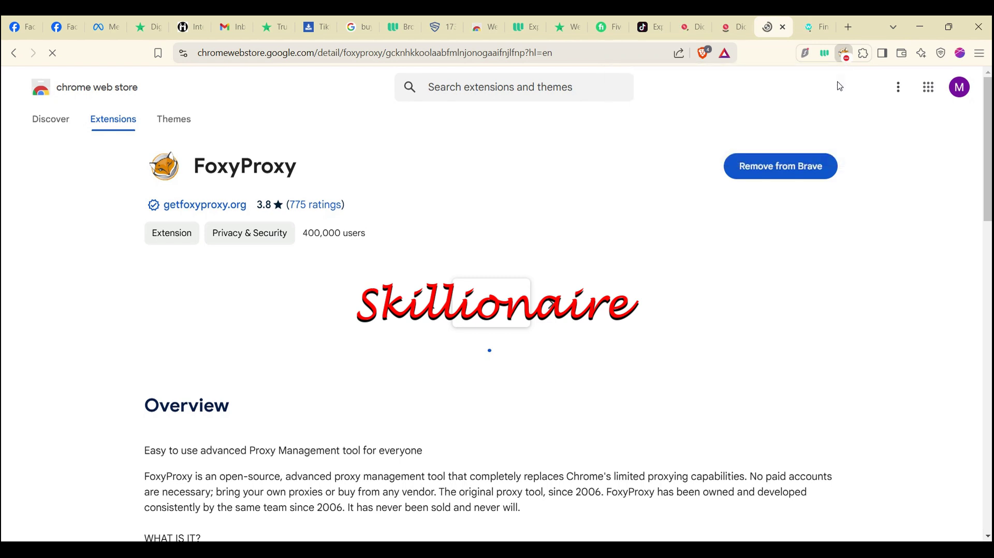
left_click(811, 30)
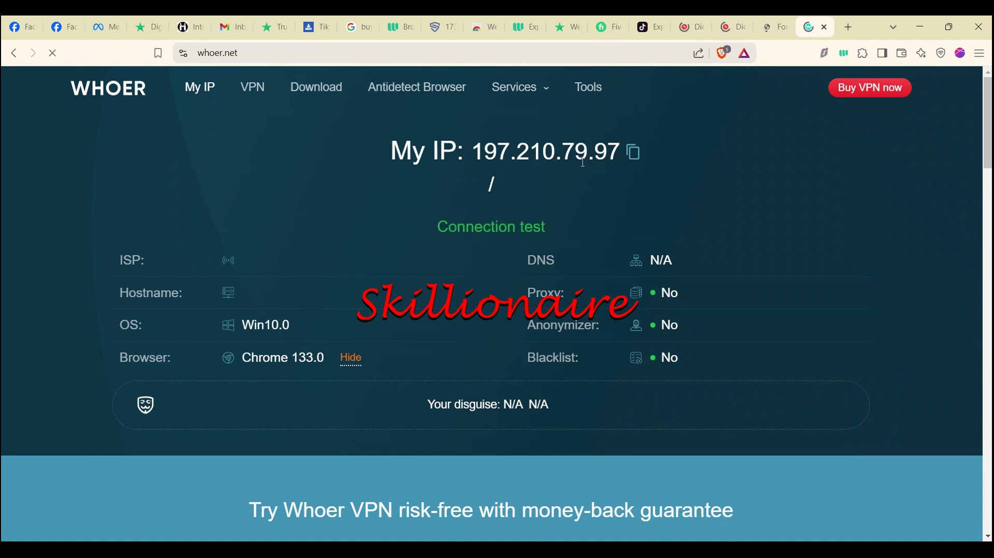
left_click(776, 28)
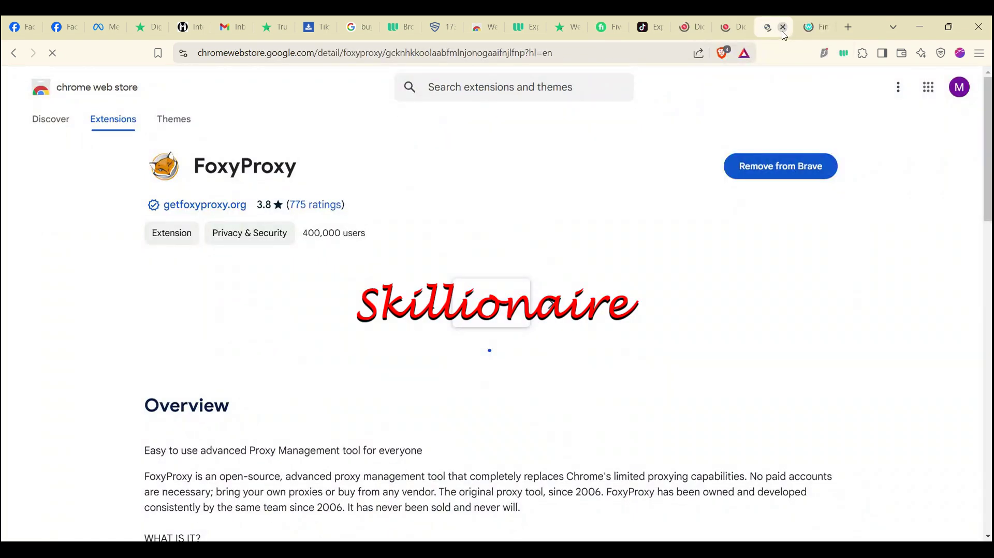
left_click(783, 28)
left_click(731, 30)
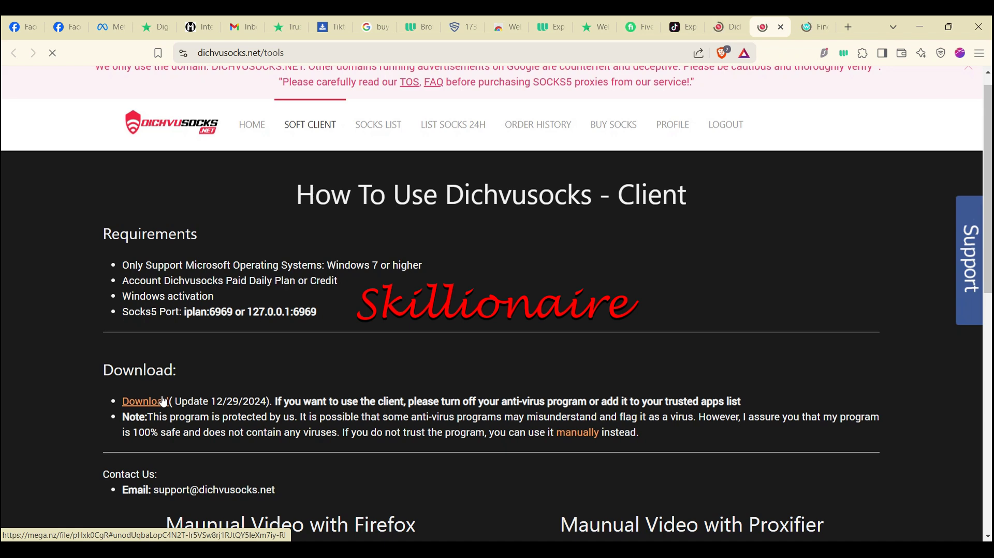
left_click(152, 401)
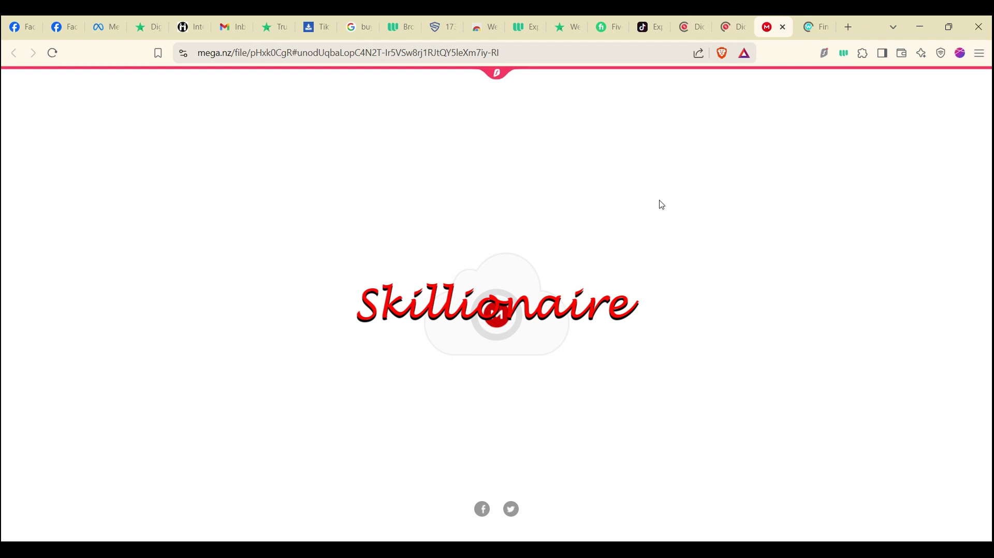
left_click(846, 550)
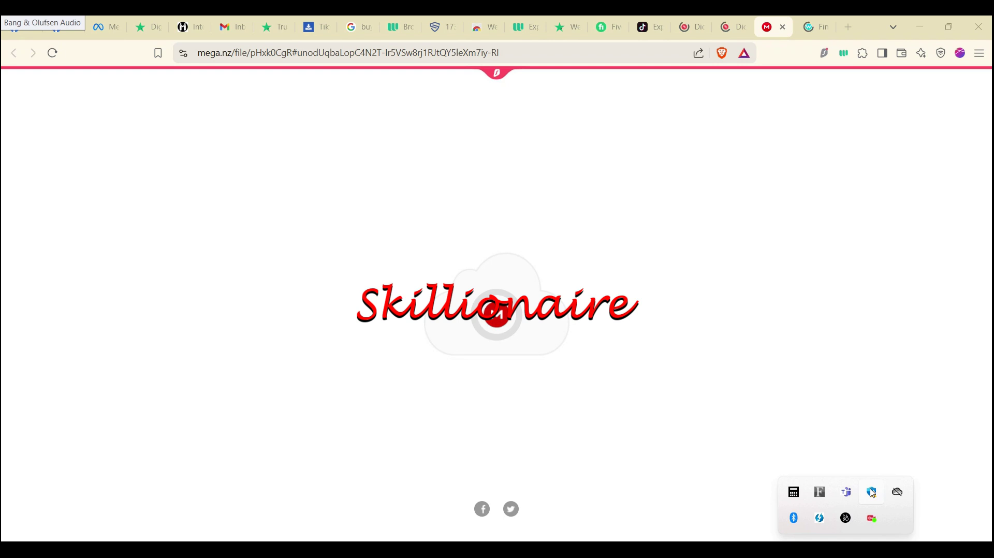
left_click(701, 388)
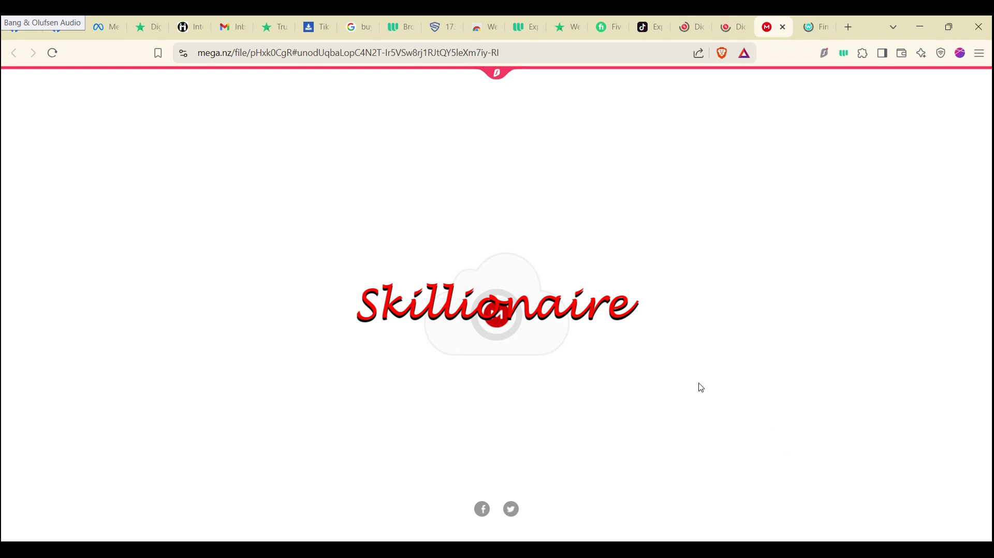
left_click(784, 27)
left_click(694, 38)
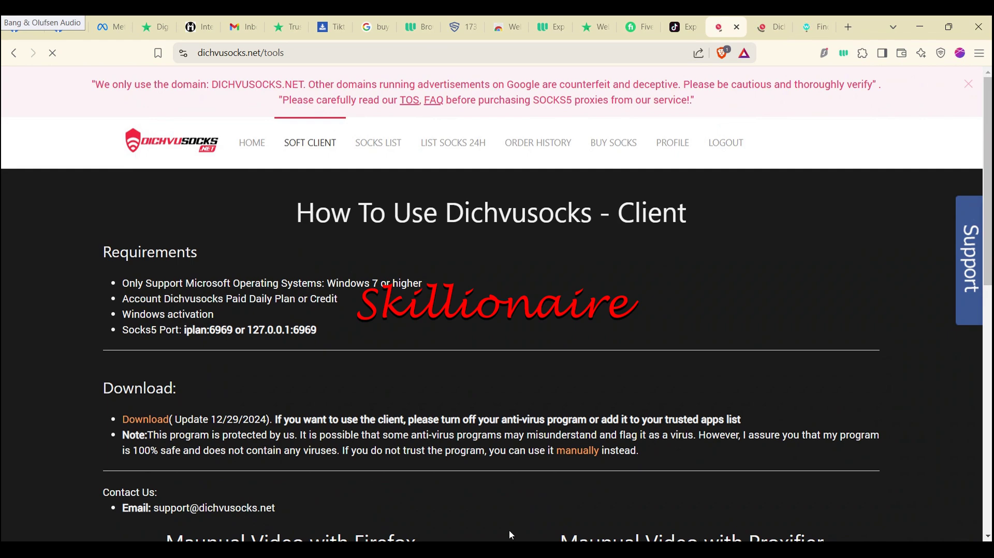
Pin the Dichvusocks Client to the taskbar, then bring Brave back to the front.
mouse_move(511, 538)
left_click(543, 500)
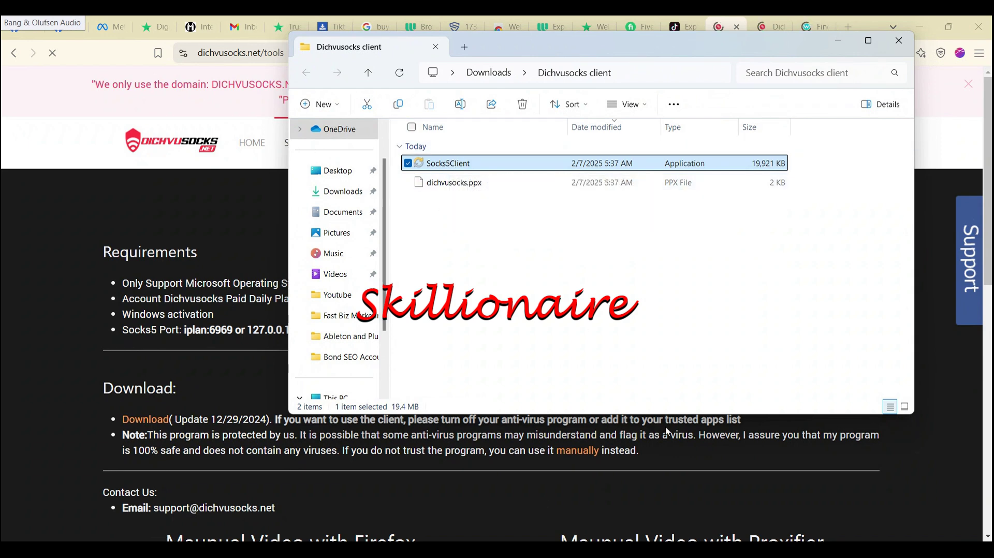
mouse_move(739, 541)
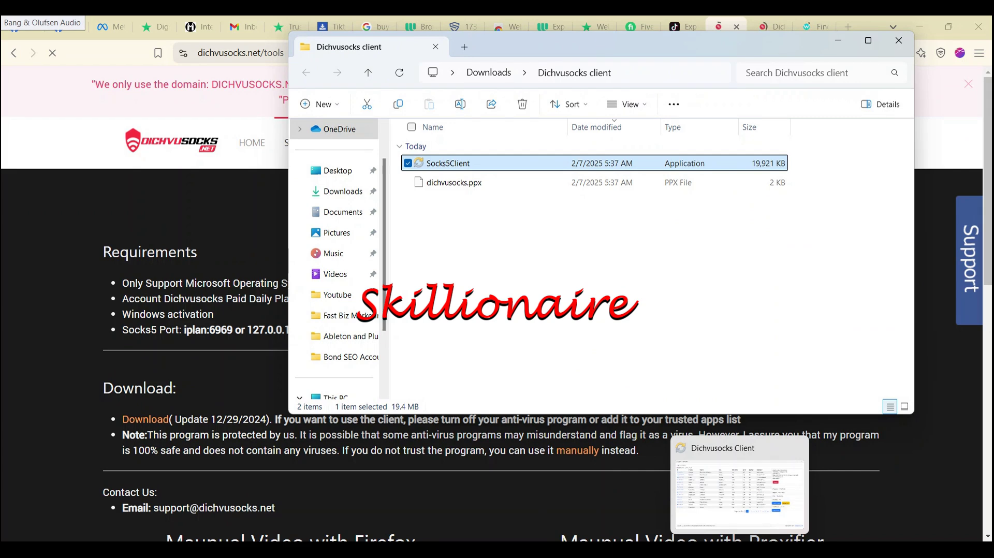
right_click(739, 541)
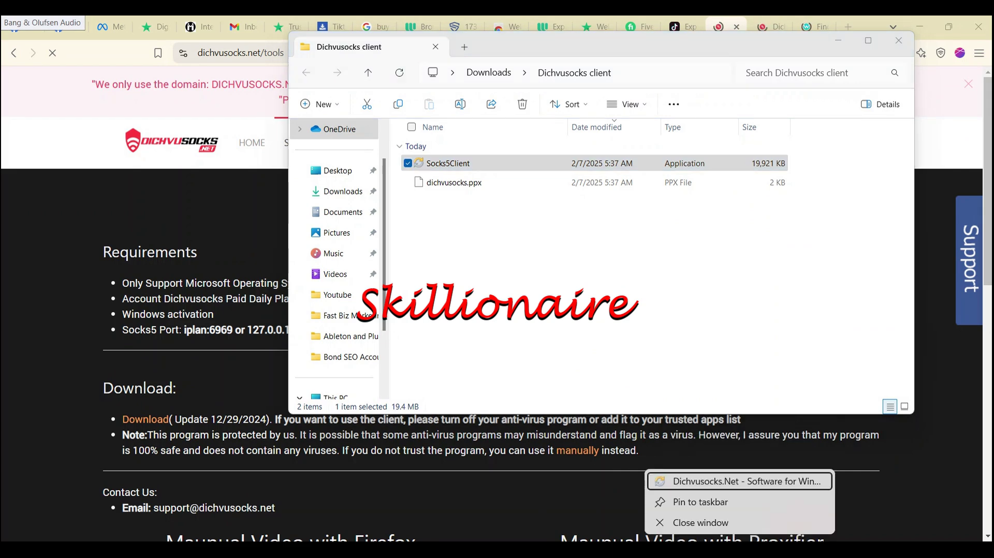
left_click(706, 503)
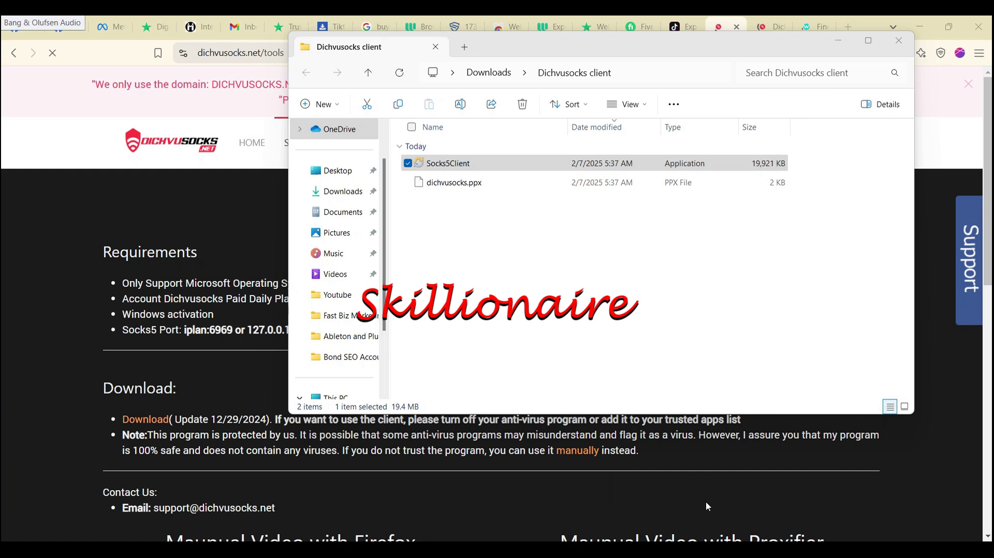
left_click(947, 153)
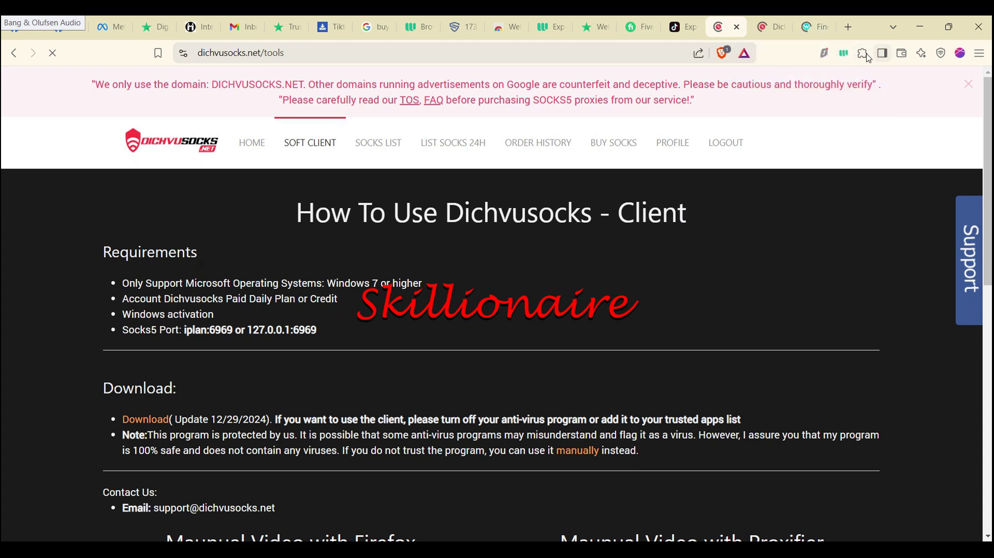
Pin FoxyProxy to Brave's toolbar and return to the whoer.net tab.
left_click(863, 54)
left_click(815, 158)
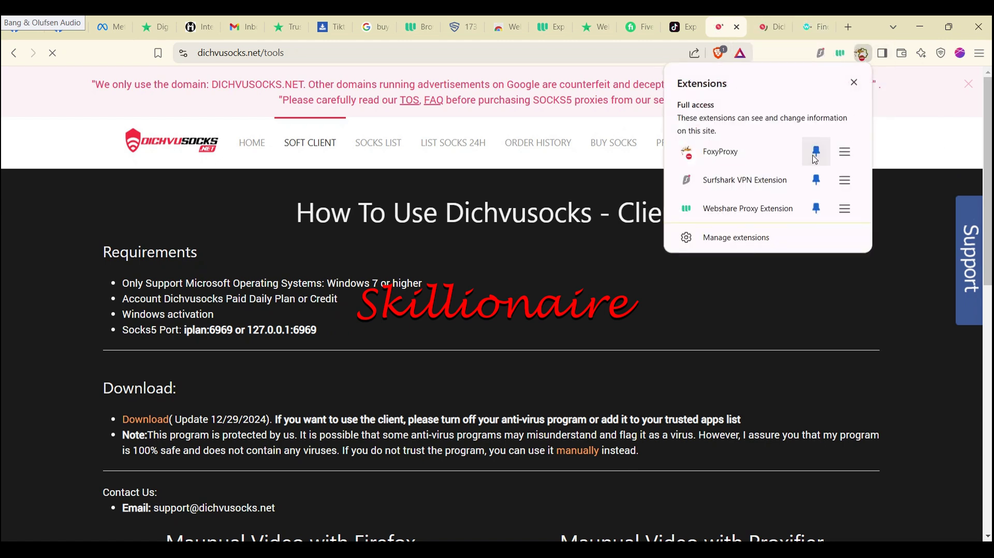
left_click(805, 30)
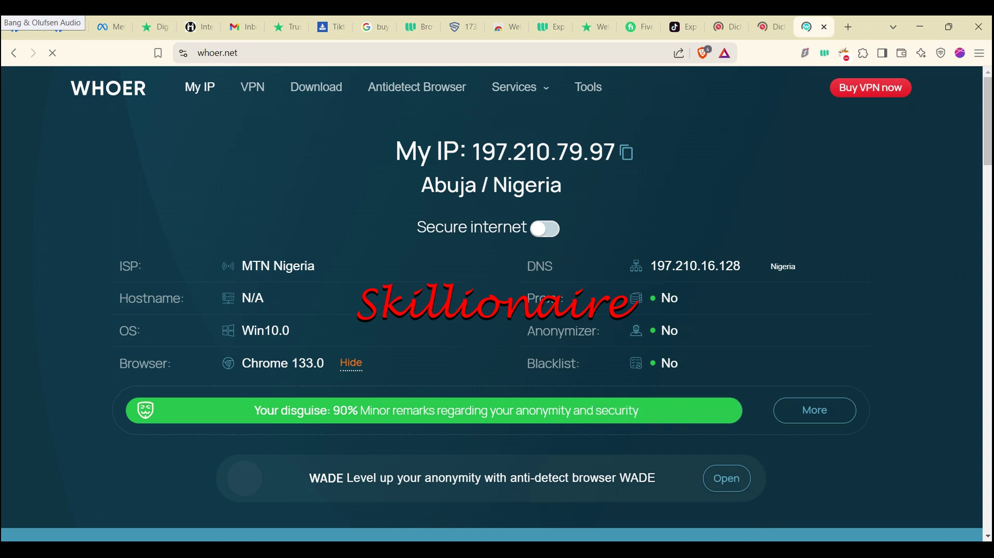
Quit the Dichvusocks Client, confirming with Yes.
left_click(820, 492)
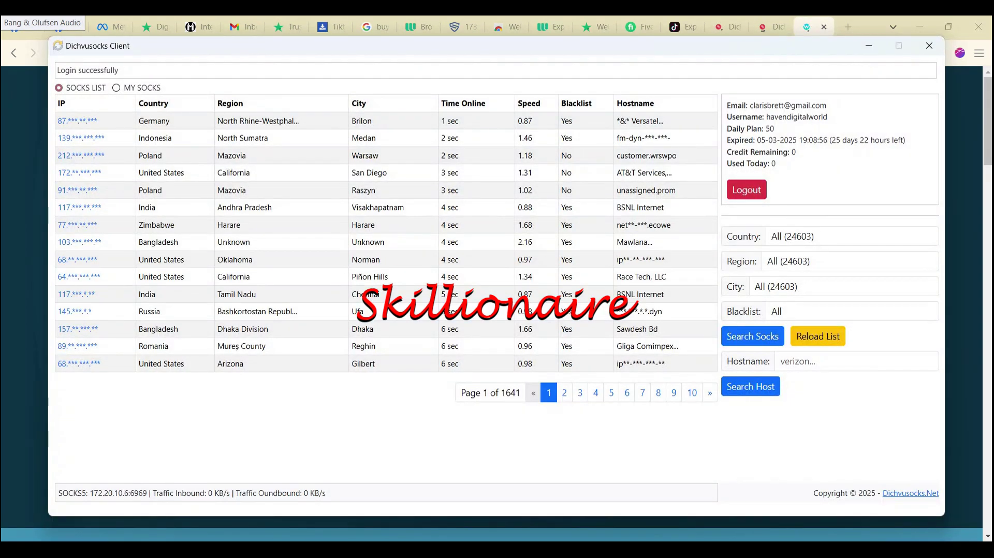
key("alt+Tab")
key("alt+Tab")
left_click(929, 45)
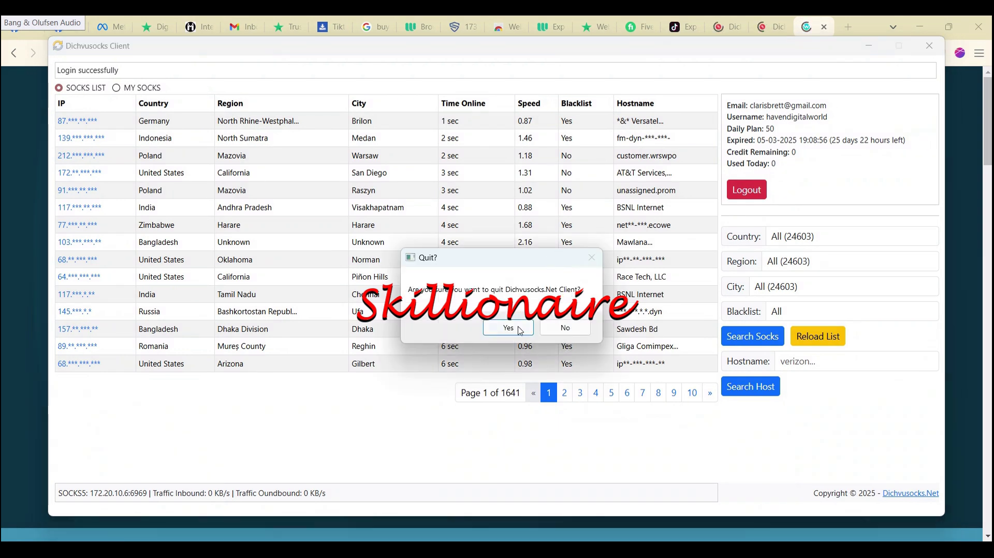
left_click(513, 328)
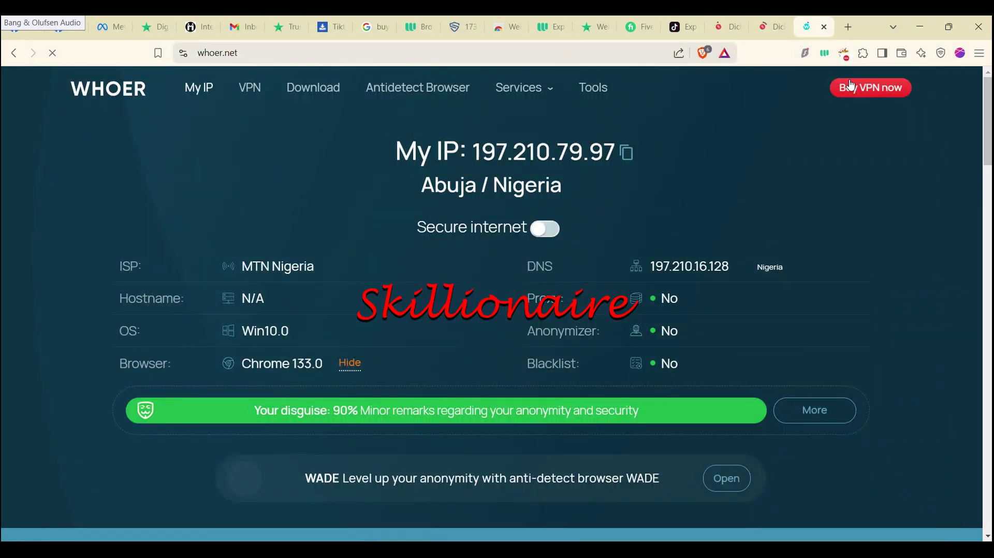
Open FoxyProxy's options from its toolbar popup and add a new proxy entry on the Proxies page.
left_click(845, 55)
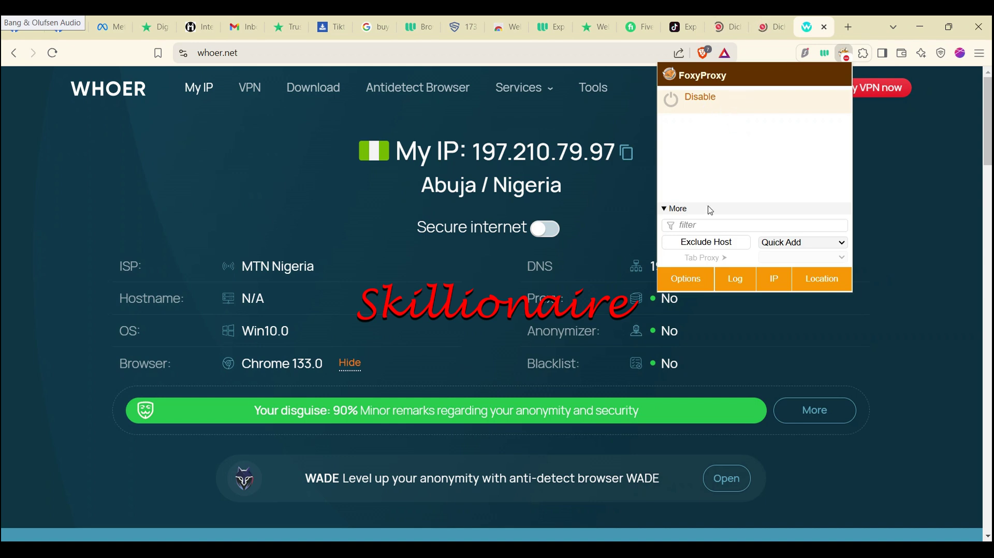
left_click(686, 285)
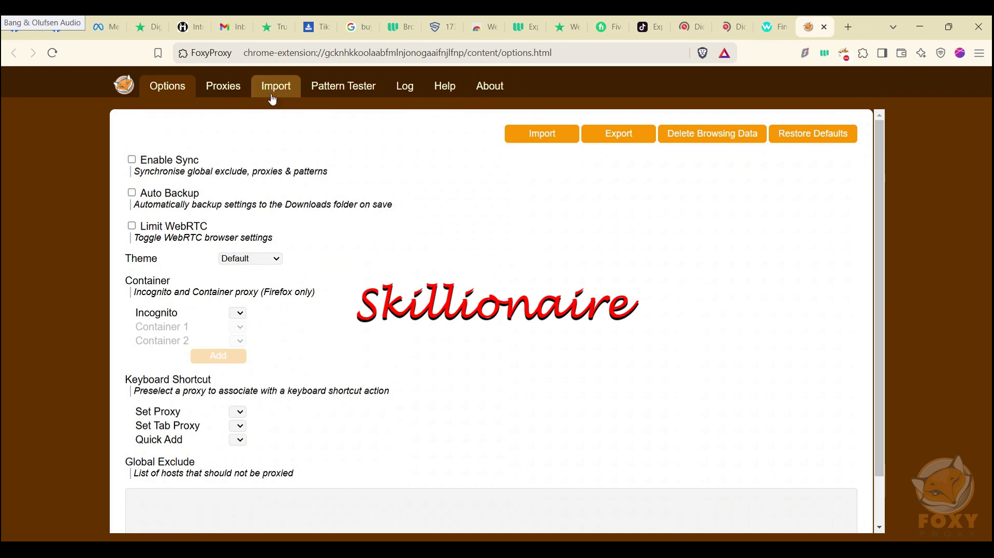
left_click(225, 87)
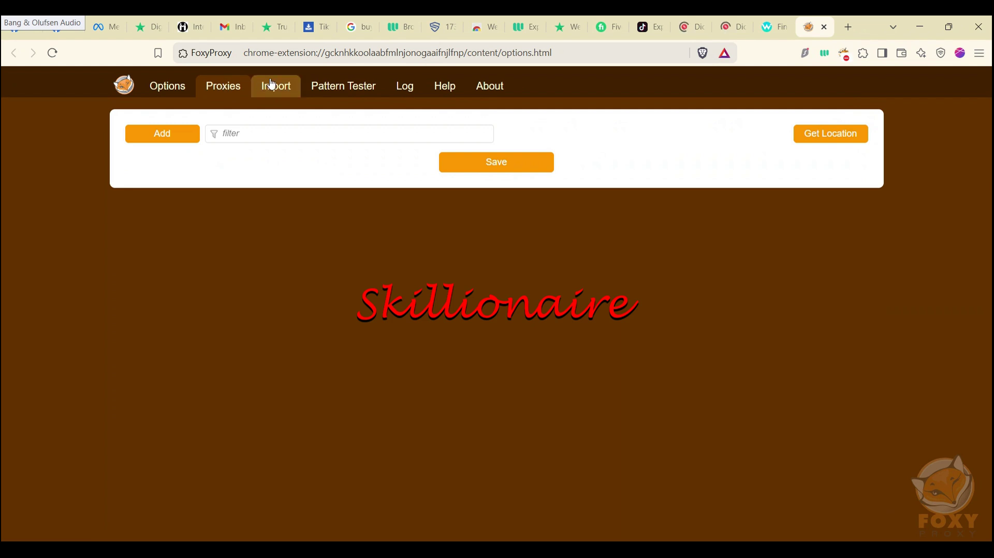
left_click(168, 86)
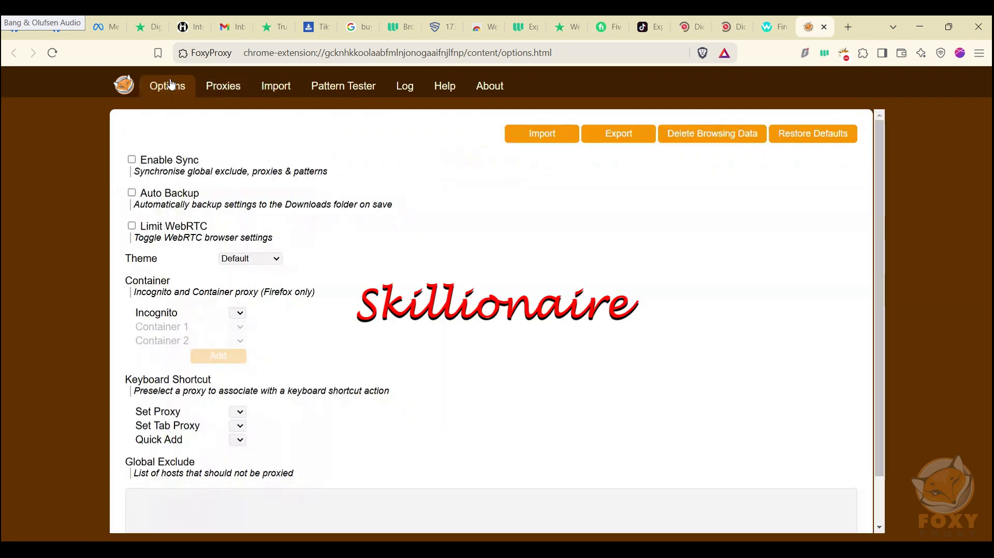
left_click(219, 88)
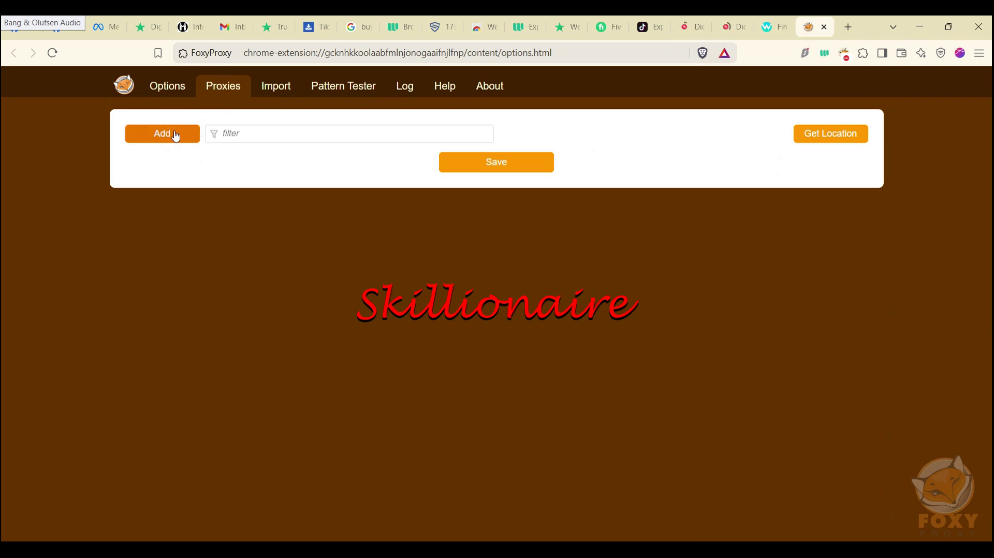
left_click(176, 136)
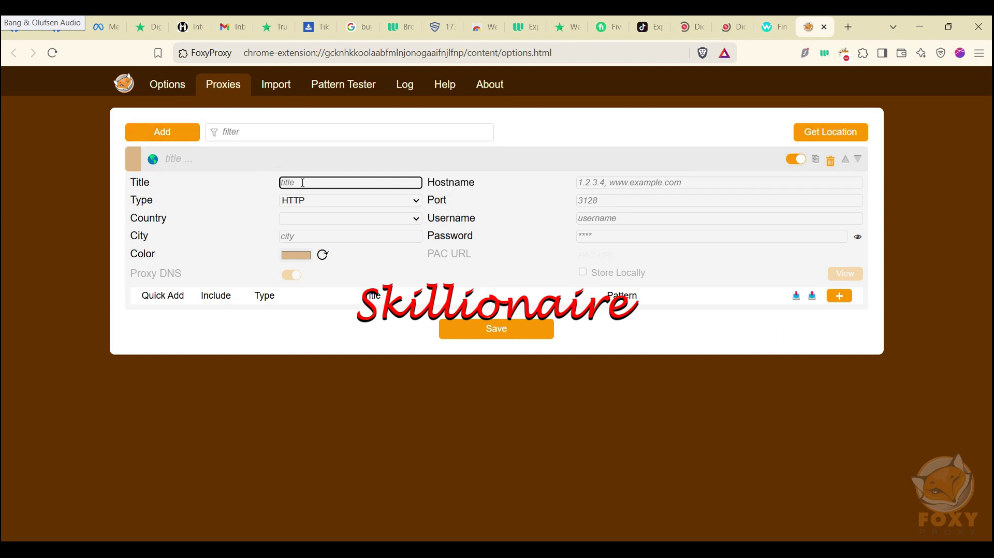
Title the new proxy 'Skillionaire', correcting a typo in the name.
type("Skillionaire")
left_click(311, 183)
key("BackSpace")
type("n")
Set the proxy type to SOCKS5, then bring up the Dichvusocks tools page.
left_click(412, 203)
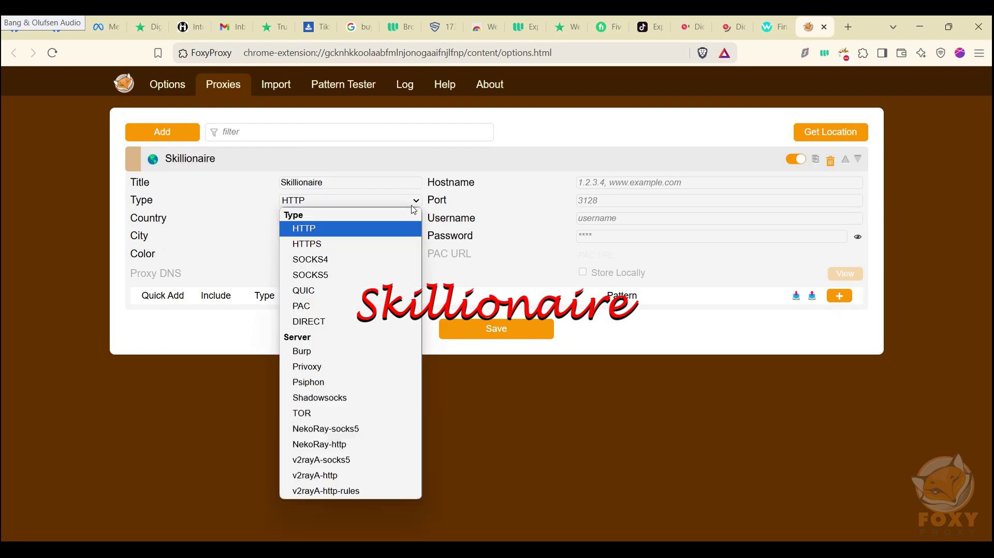
left_click(324, 276)
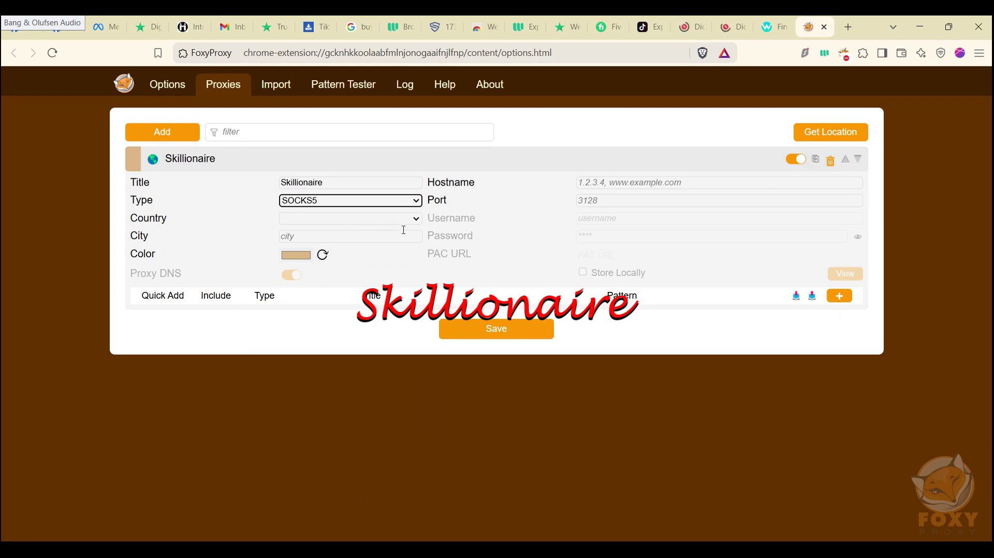
left_click(639, 181)
left_click(640, 181)
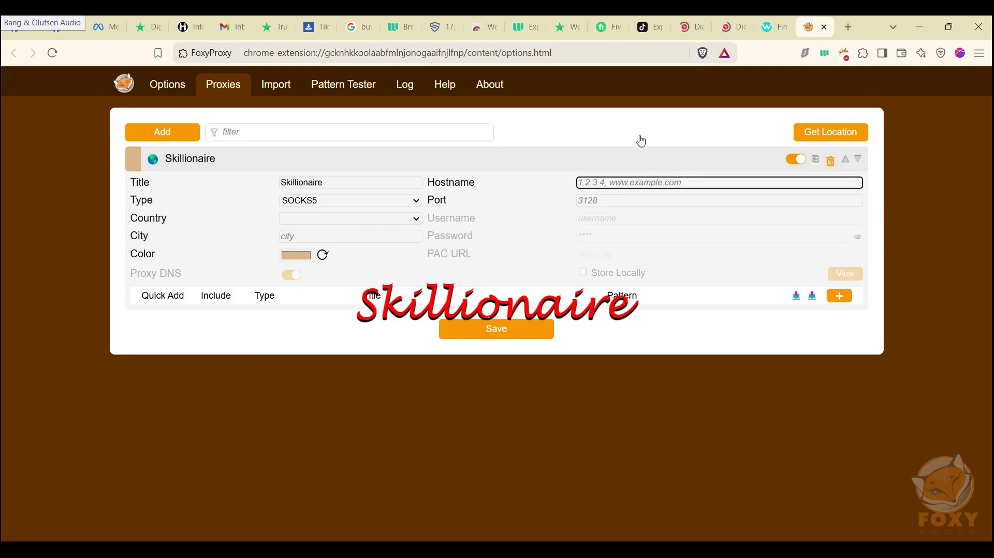
left_click(691, 32)
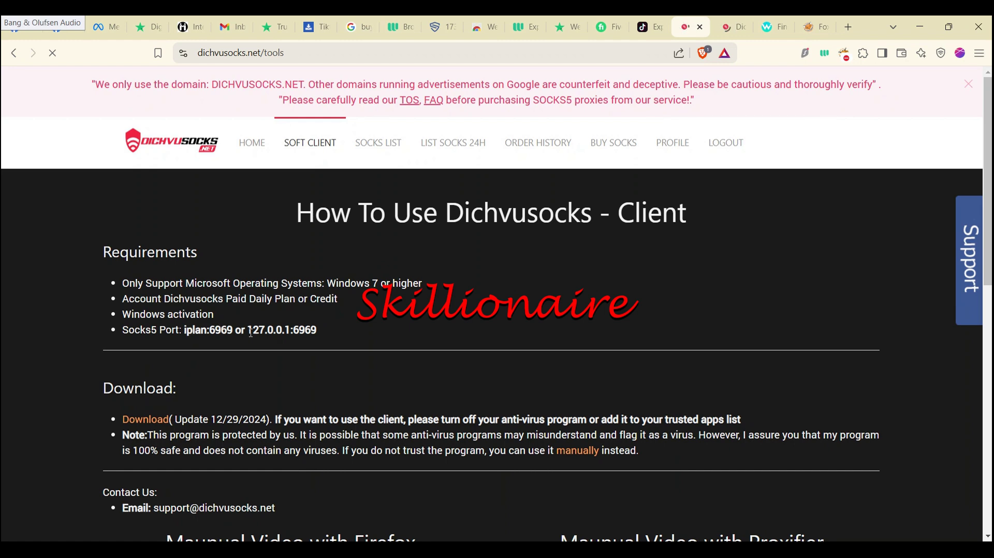
Copy 127.0.0.1 from the Dichvusocks tools page into FoxyProxy's Hostname field.
left_click_drag(251, 333, 291, 330)
key("ctrl+c")
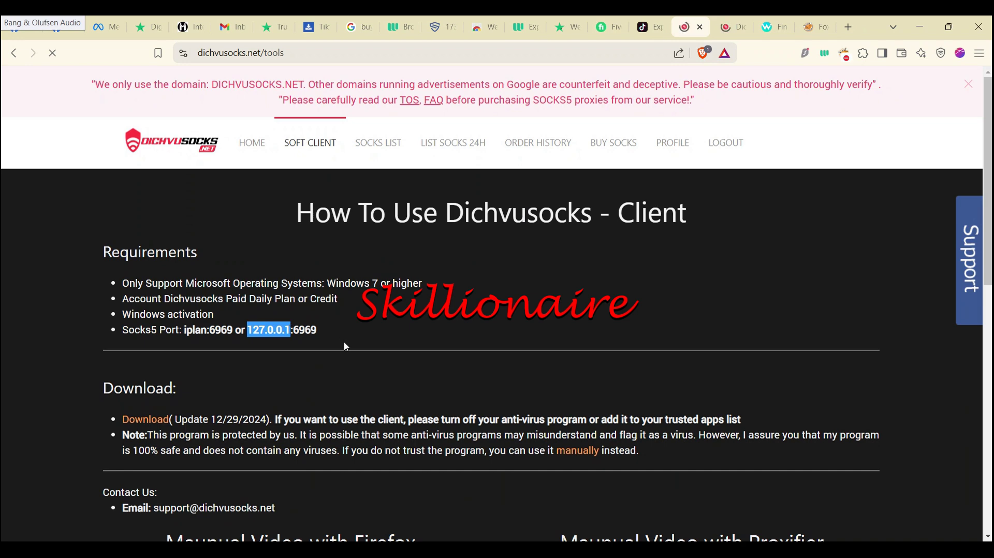
left_click(778, 29)
left_click(810, 29)
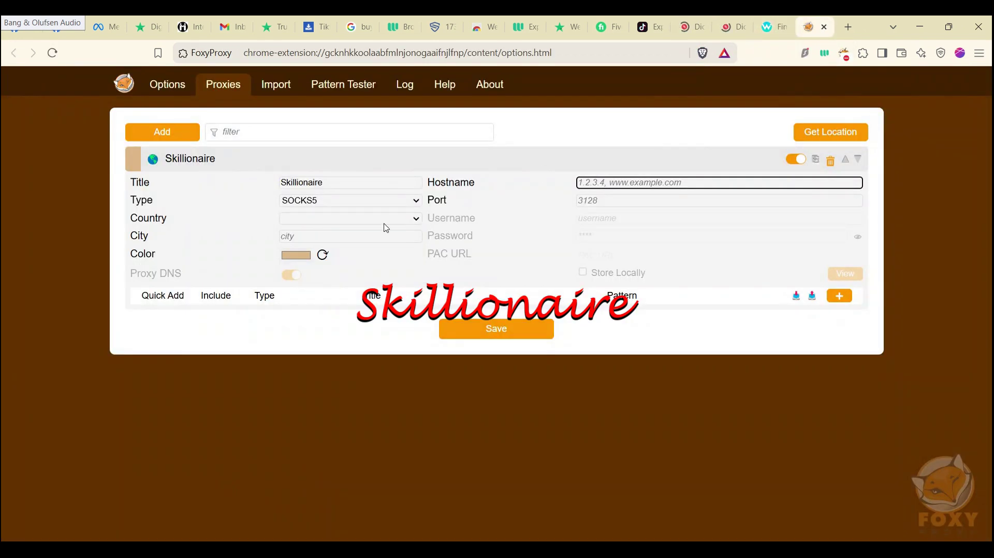
key("ctrl+v")
Copy port 6969 from the tools page into FoxyProxy's Port field.
left_click(731, 27)
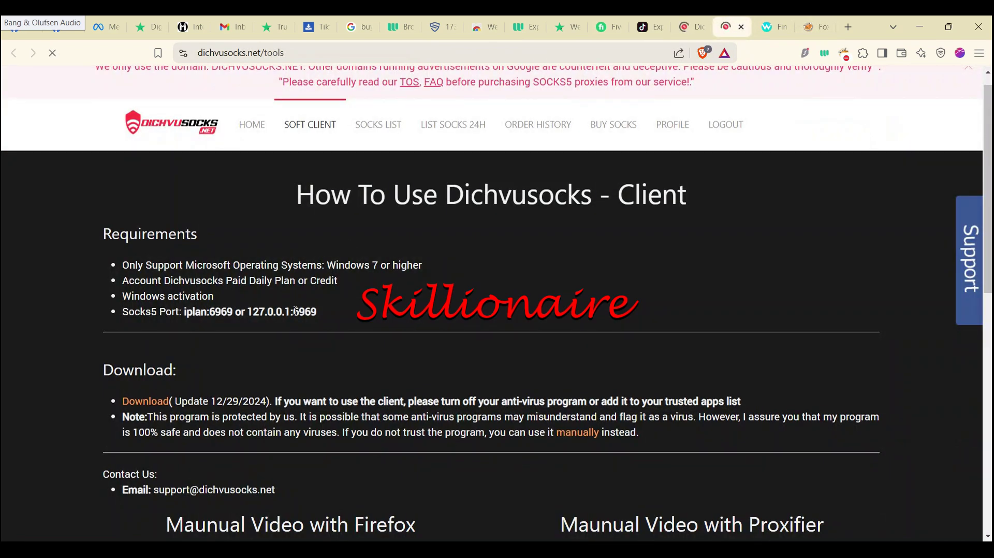
left_click_drag(294, 312, 328, 318)
key("ctrl+c")
left_click(810, 28)
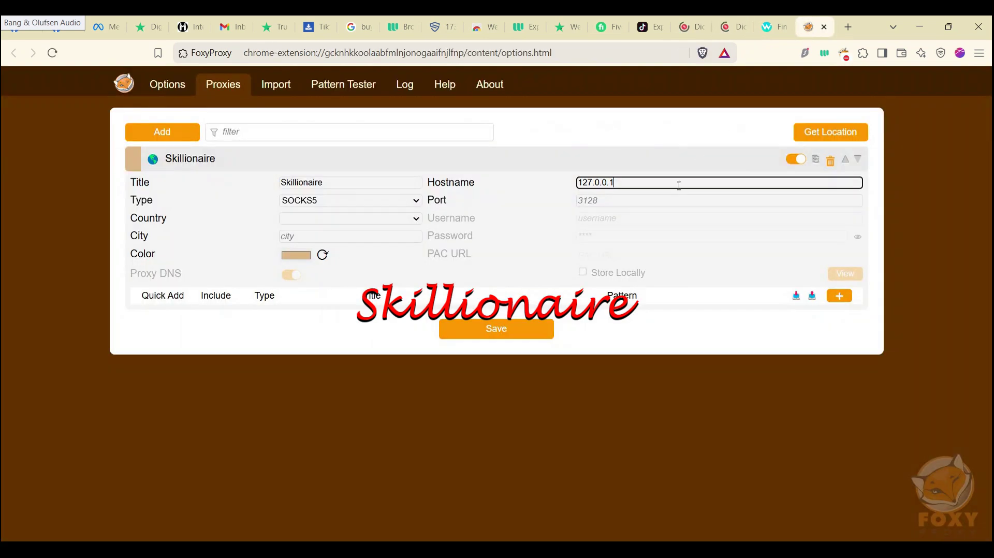
left_click(600, 201)
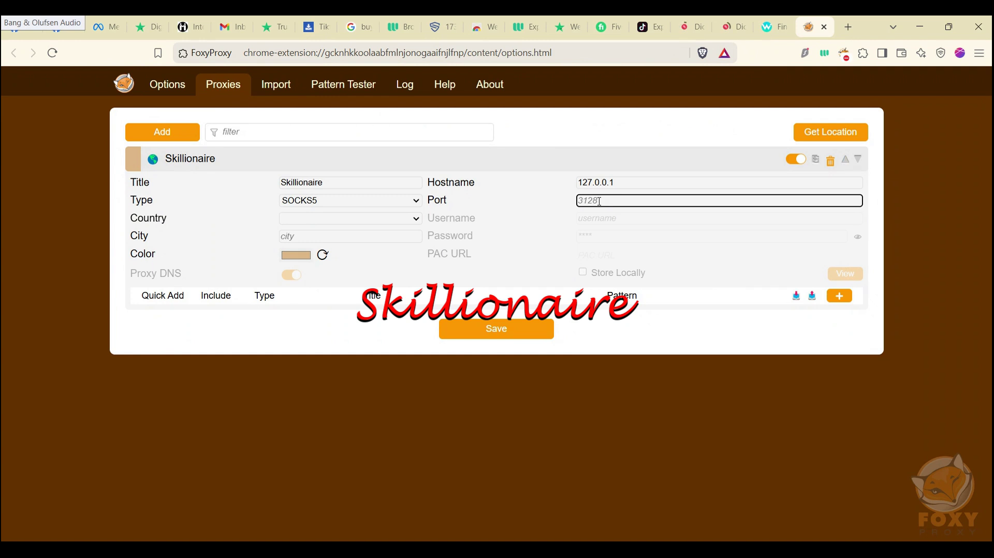
key("ctrl+v")
Save the Skillionaire proxy, close the FoxyProxy options tab, and enable Skillionaire over whoer.net.
left_click(472, 333)
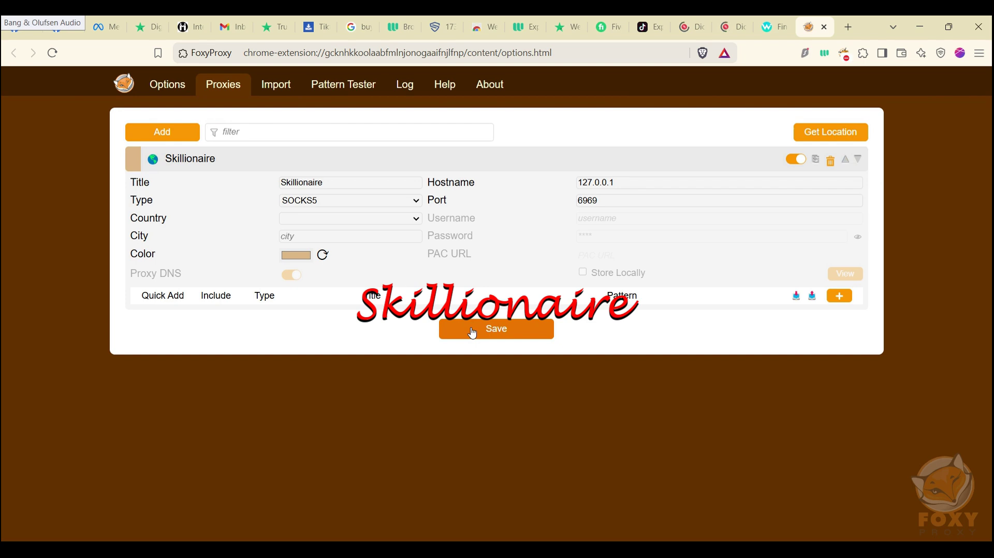
left_click(511, 332)
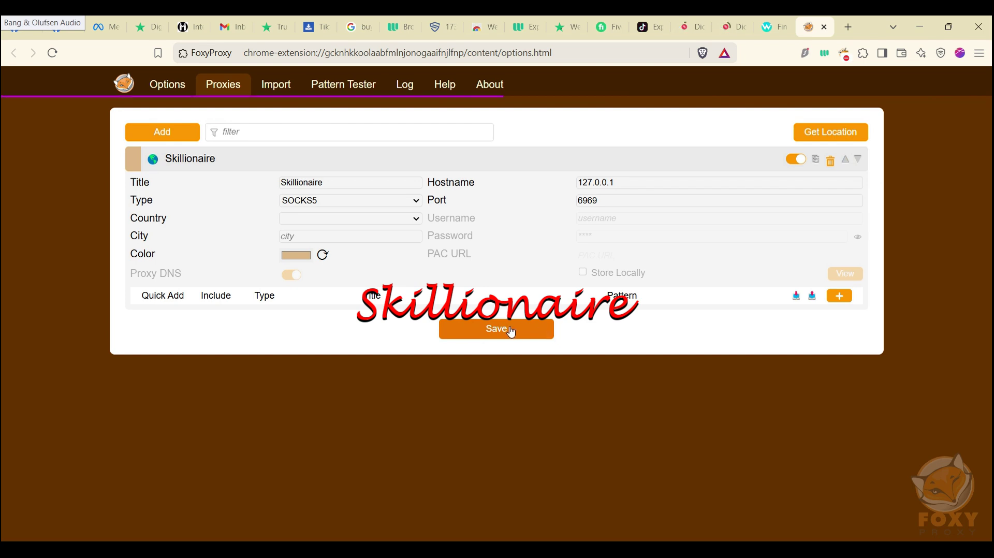
left_click(845, 55)
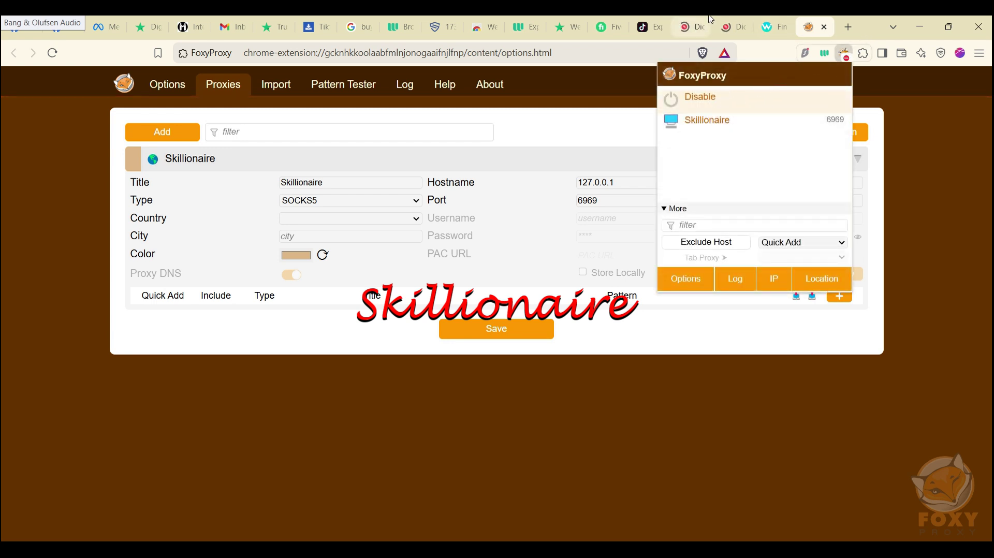
left_click(776, 28)
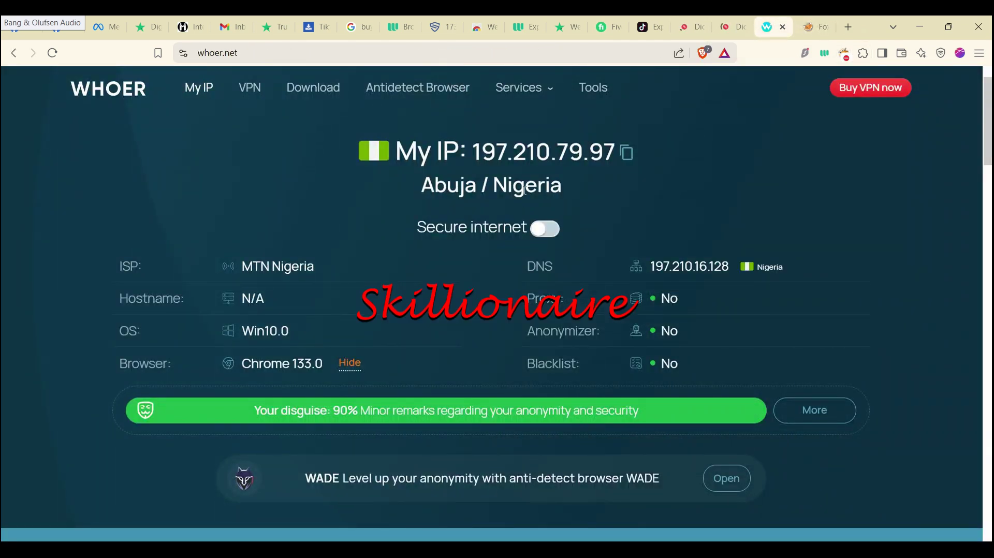
left_click(815, 29)
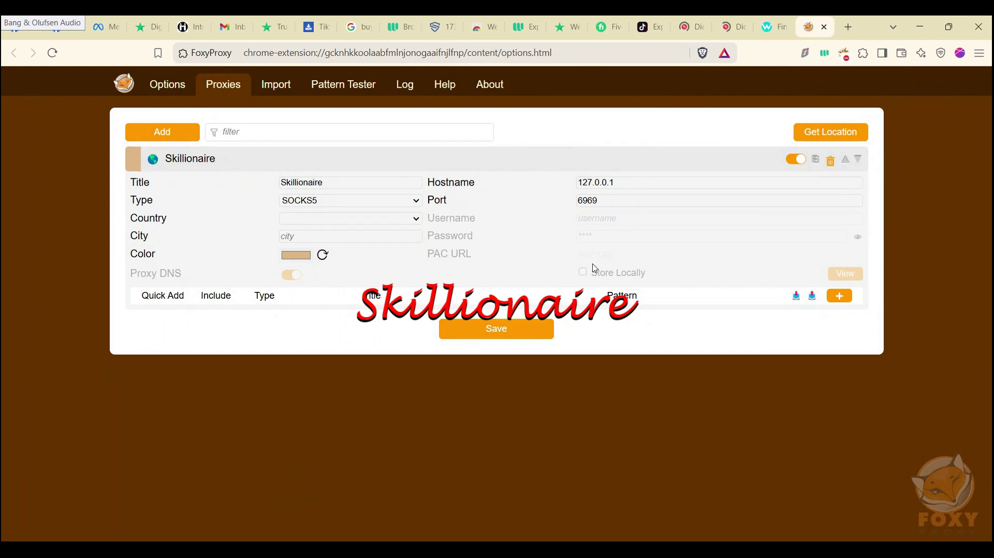
left_click(843, 52)
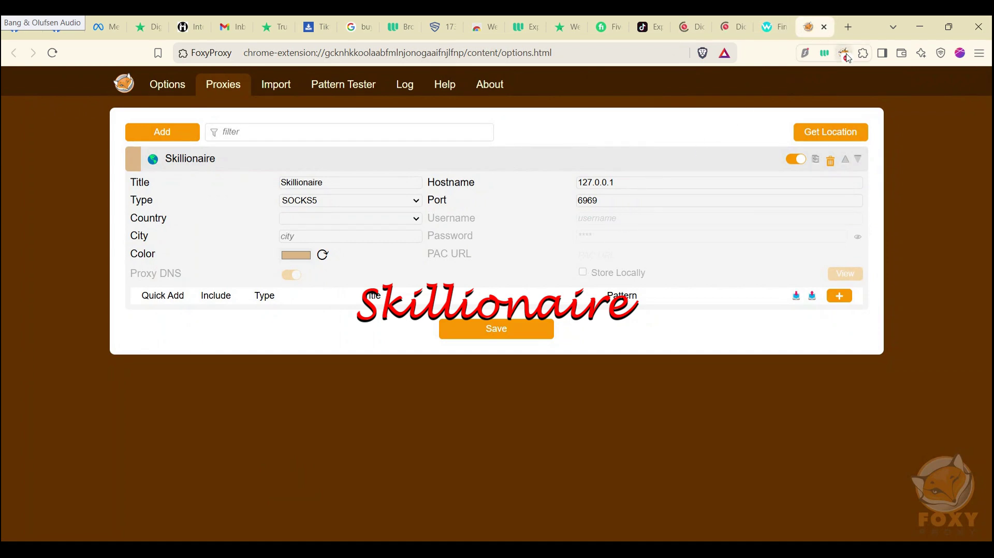
left_click(823, 26)
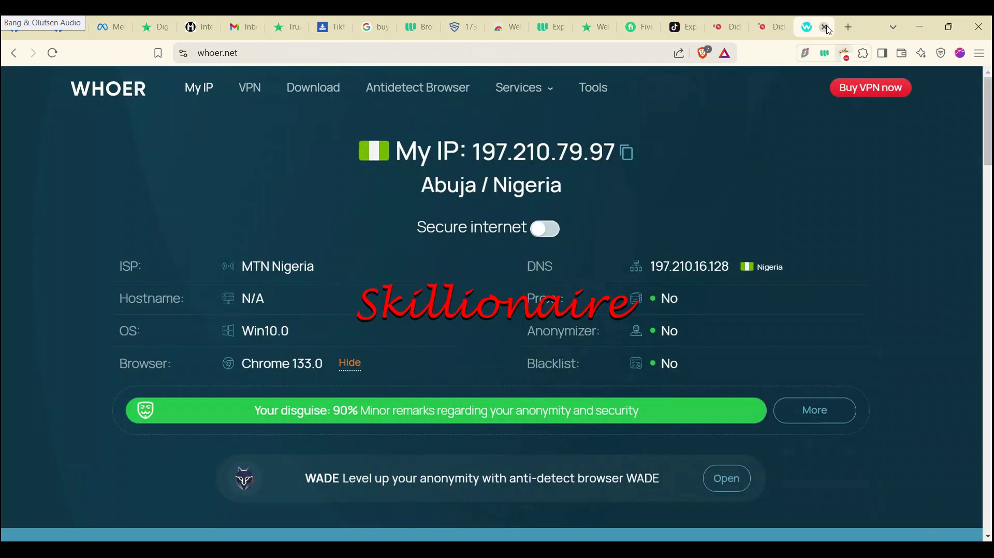
left_click(845, 53)
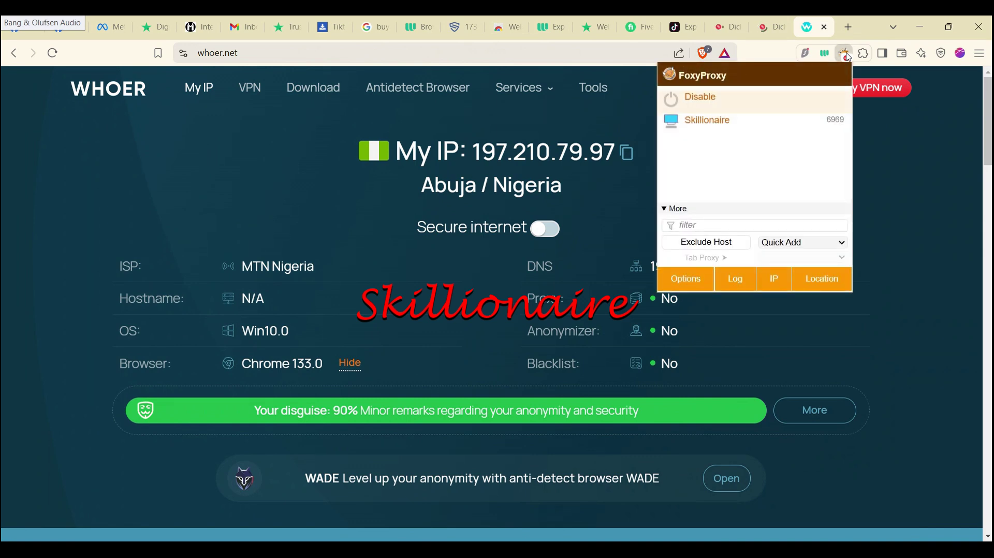
left_click(718, 124)
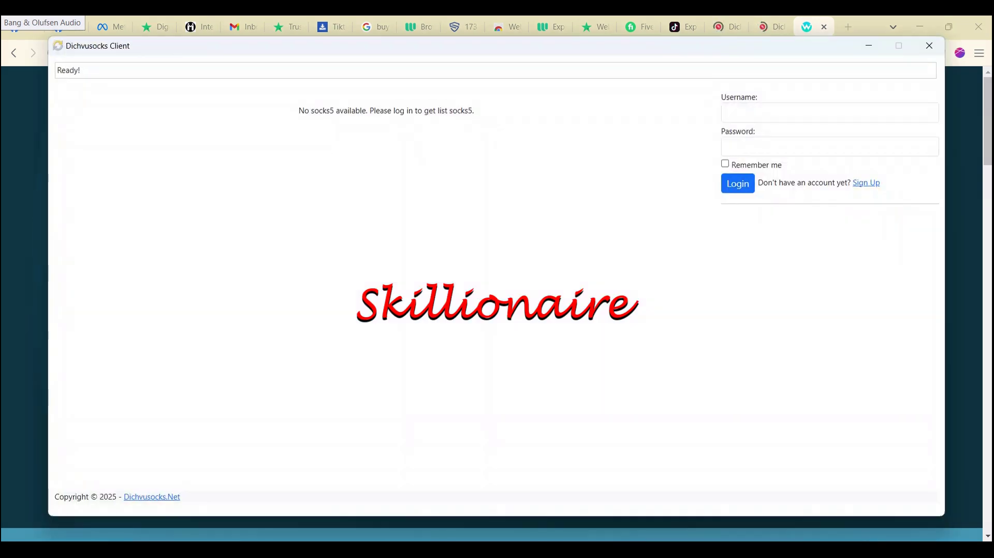
Log in to Dichvusocks Client with the account username and password, ticking Remember me.
left_click(768, 113)
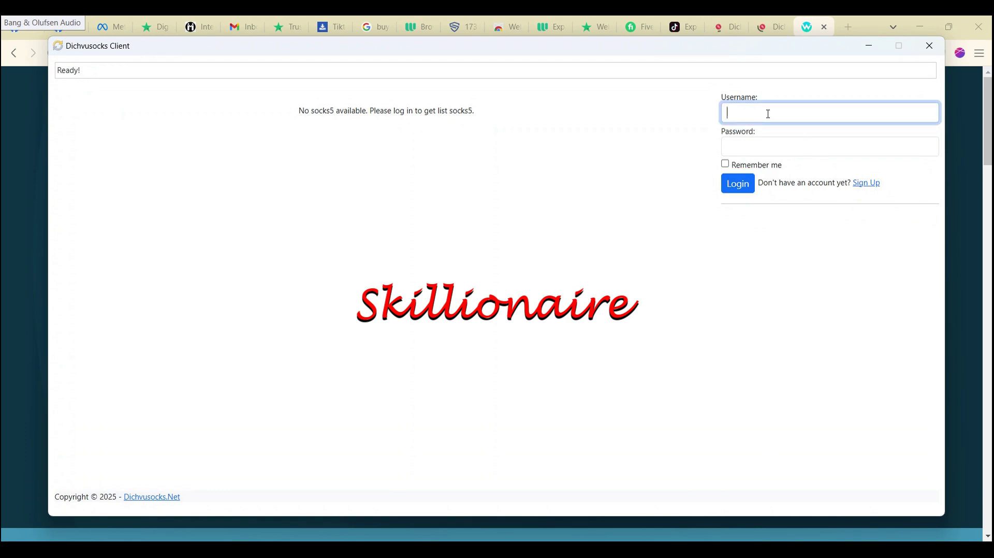
type("havendigitalword")
key("BackSpace")
type("ls")
left_click(759, 150)
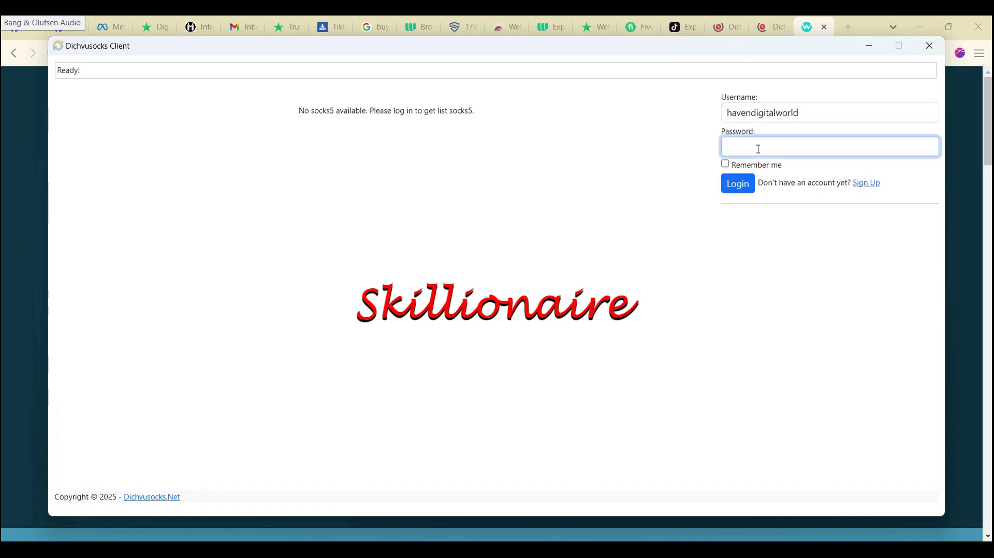
type("••••••••••••")
left_click(725, 165)
left_click(731, 185)
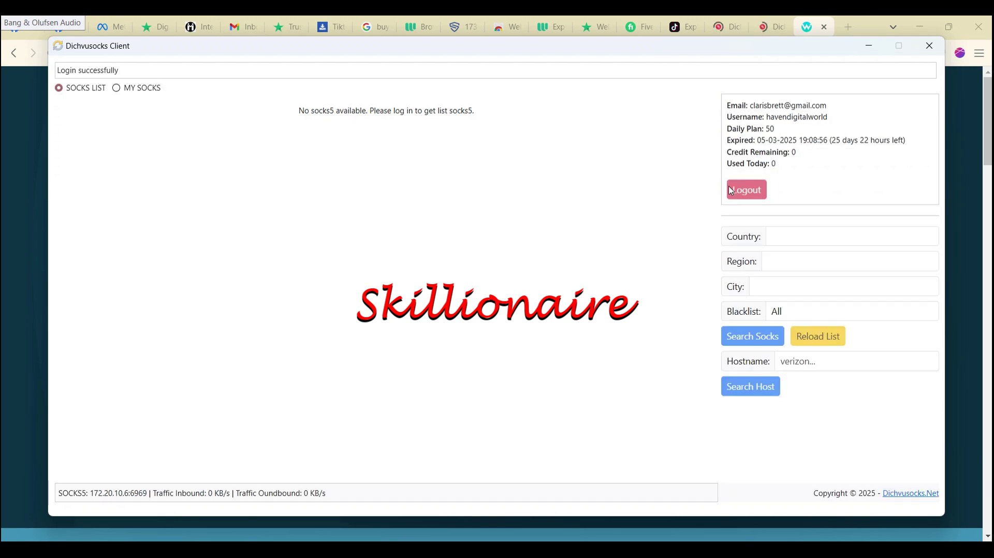
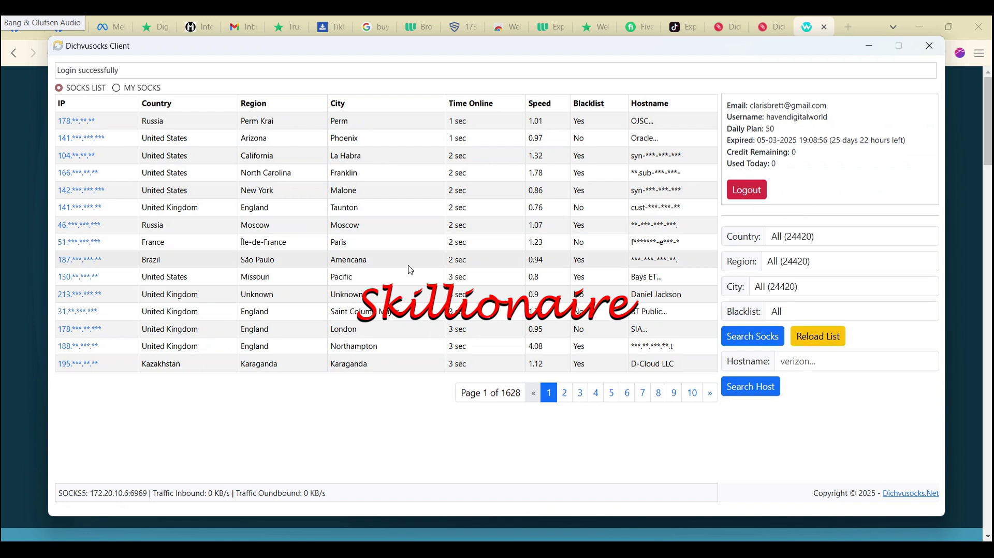
Set the proxy location filter to United States, California, Sacramento.
left_click(814, 240)
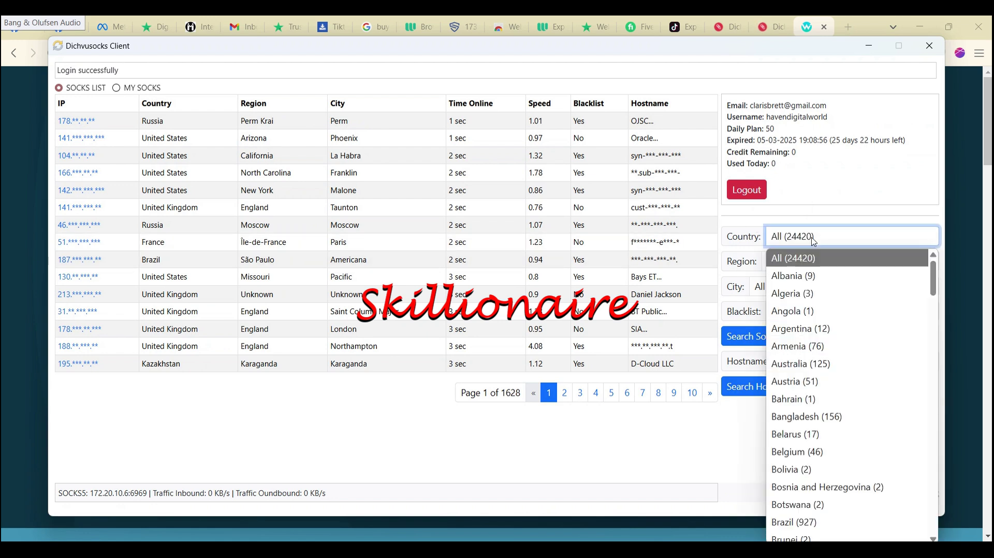
type("un")
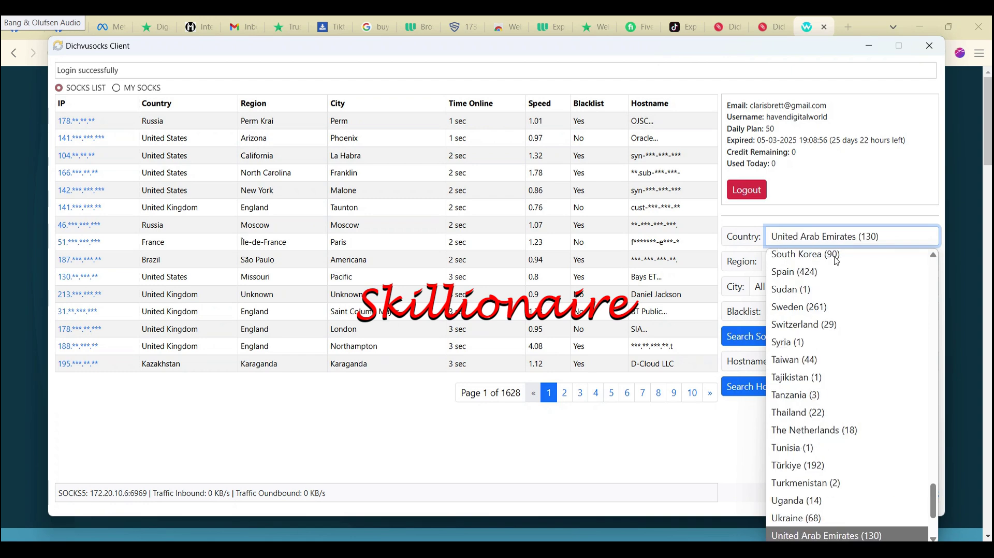
key("Down")
key("Down")
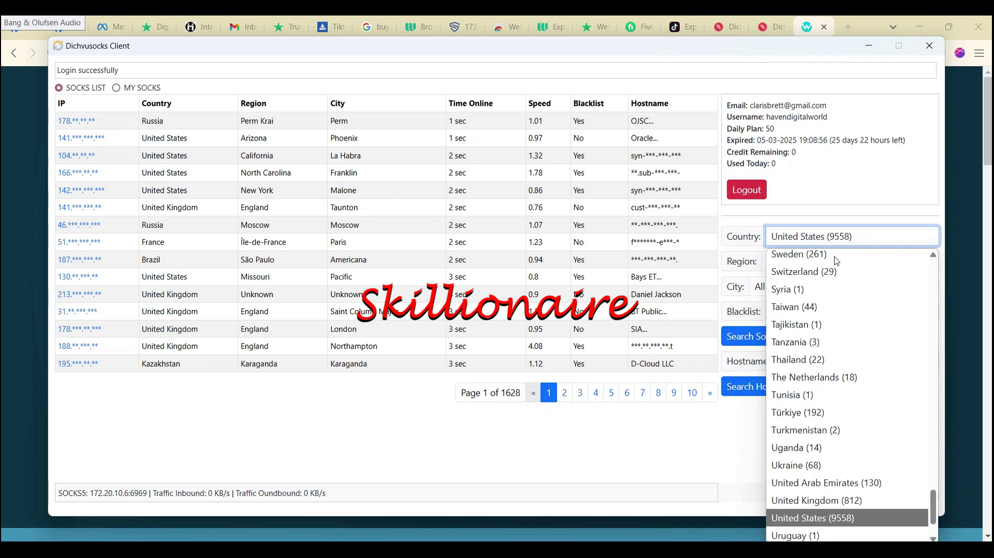
key("Return")
left_click(818, 264)
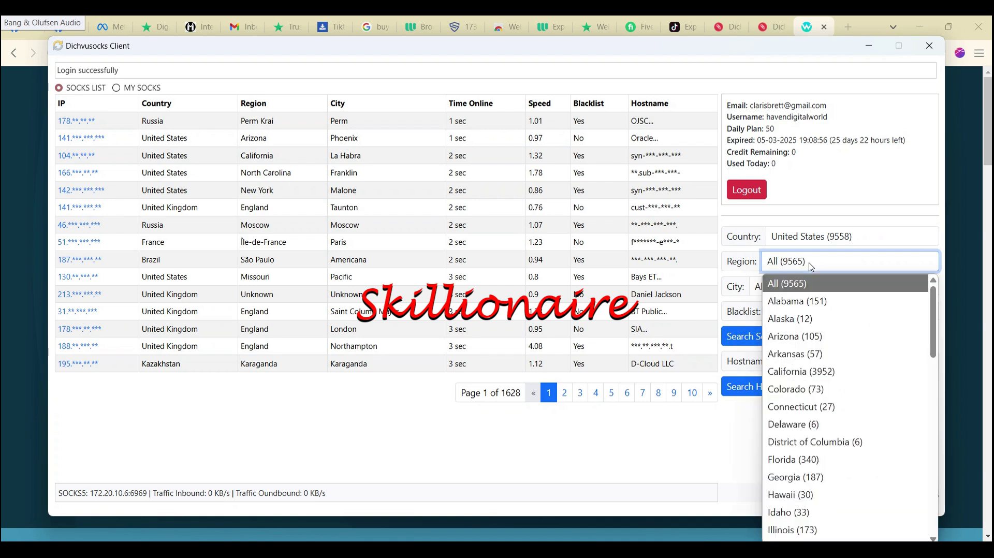
left_click(803, 372)
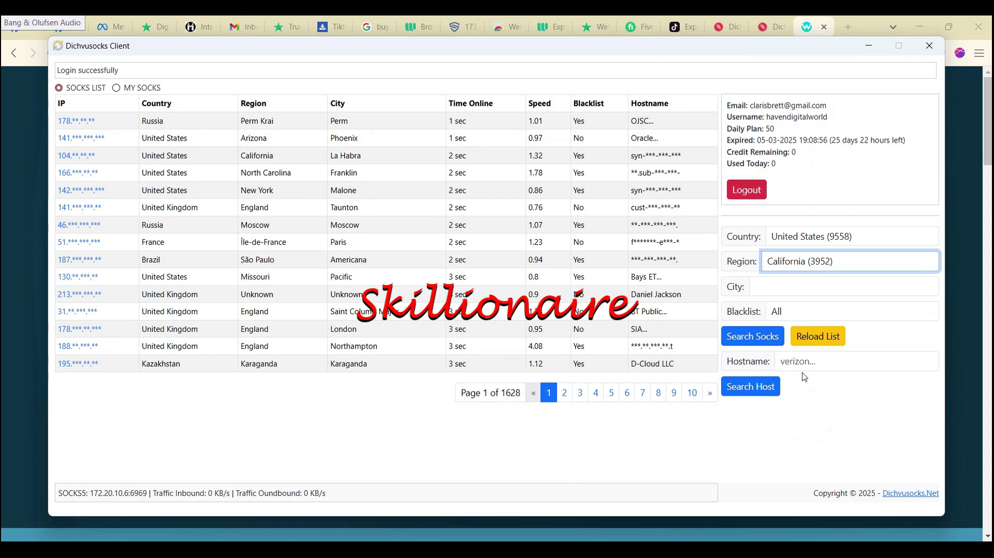
left_click(779, 291)
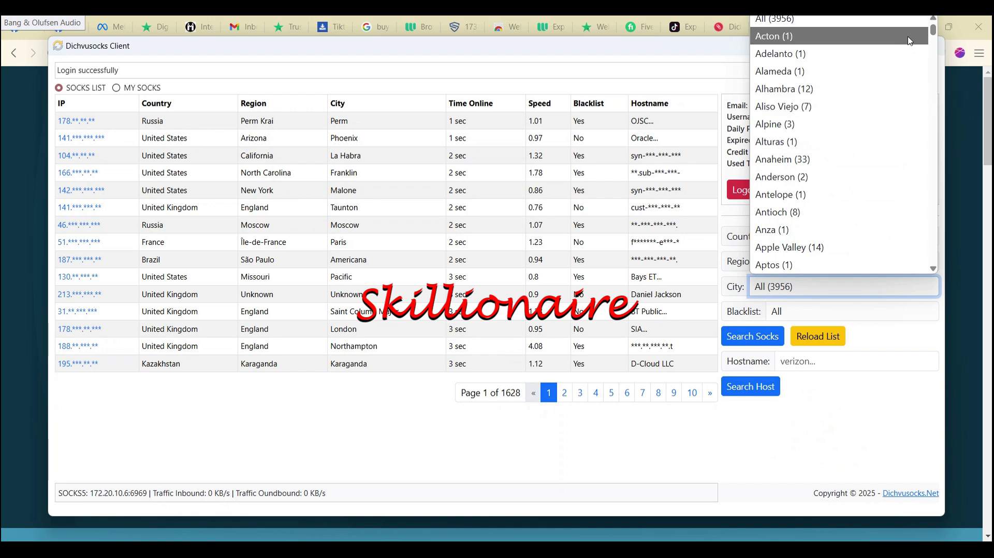
left_click_drag(936, 37, 925, 202)
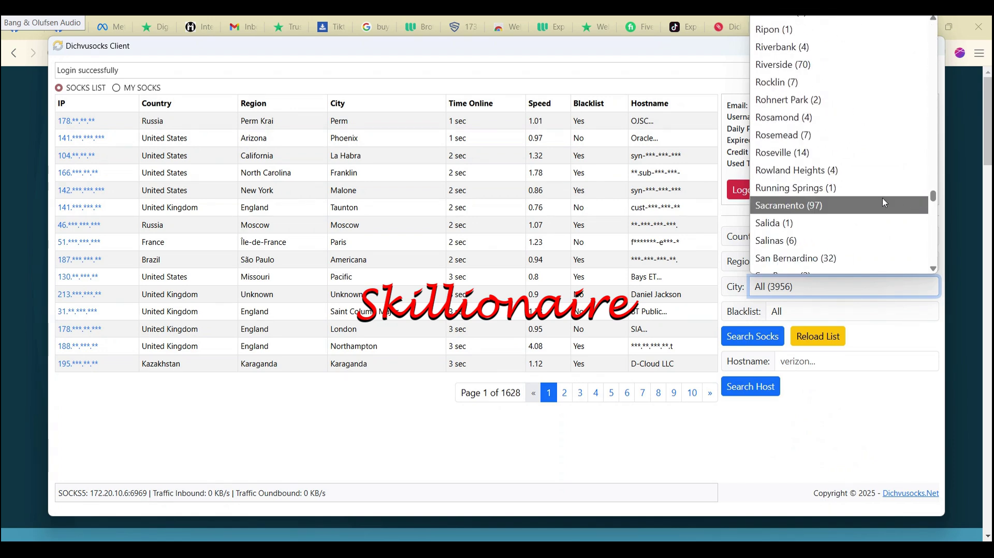
left_click(833, 210)
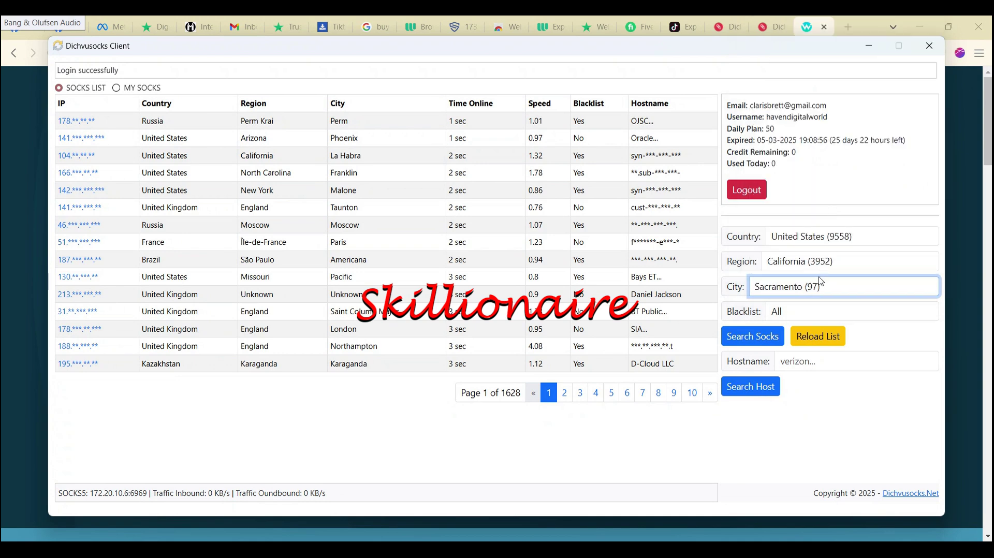
Set Blacklist to No and run Search Socks for matching proxies.
left_click(778, 315)
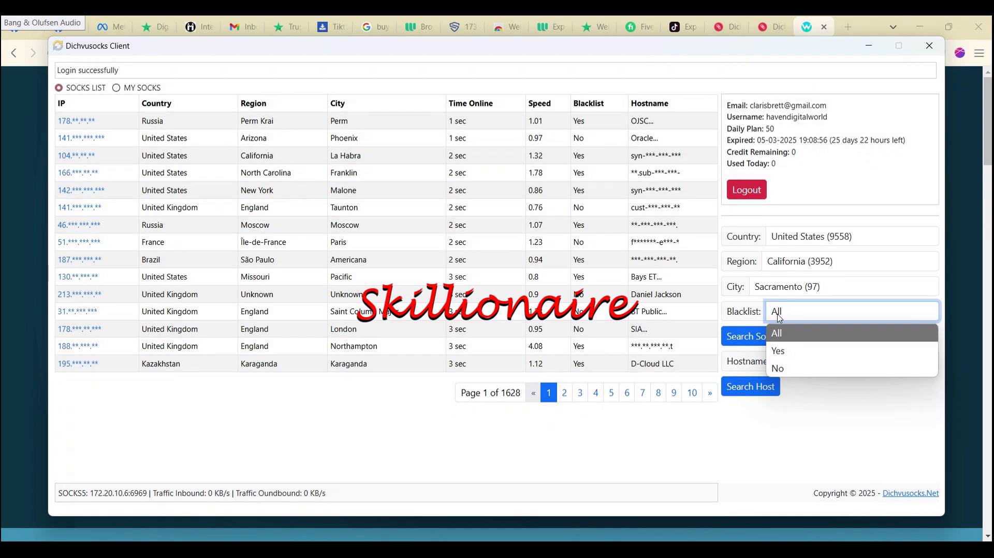
left_click(781, 369)
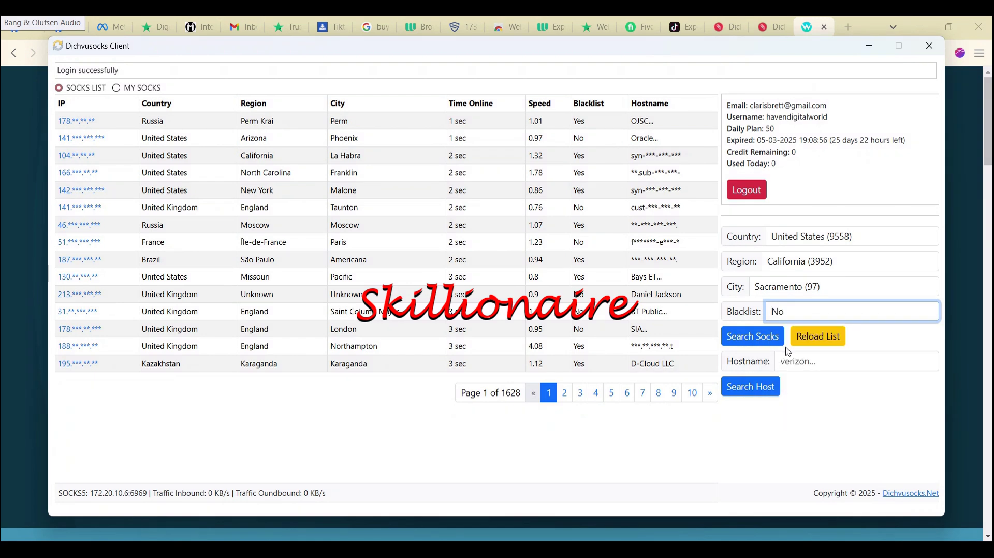
left_click(753, 339)
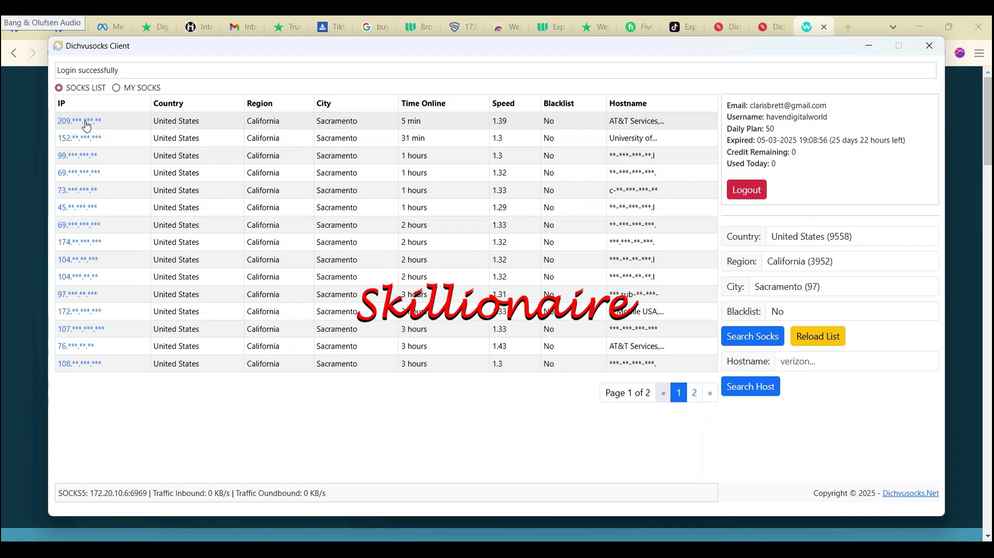
Connect to the first Sacramento proxy in the results and minimize the client.
left_click(86, 123)
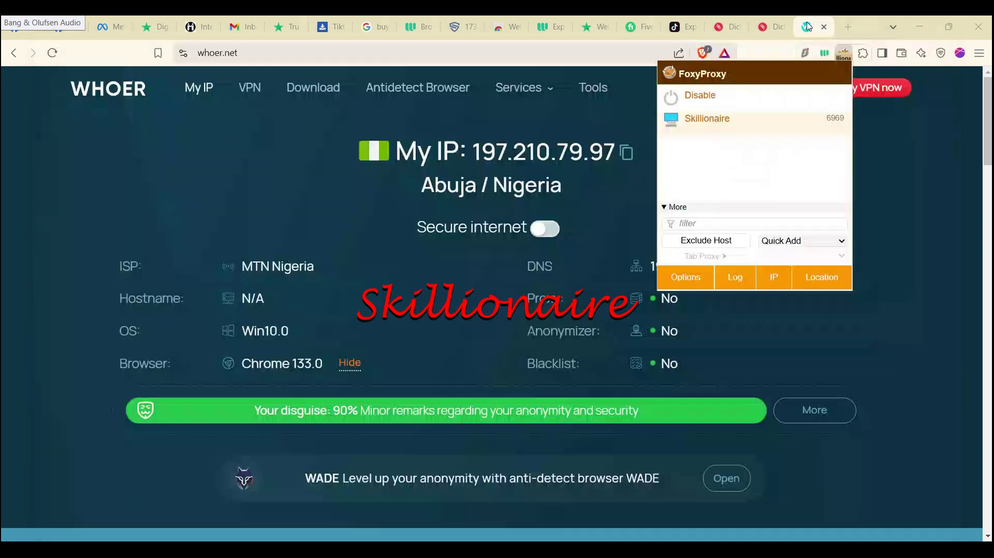
left_click(868, 46)
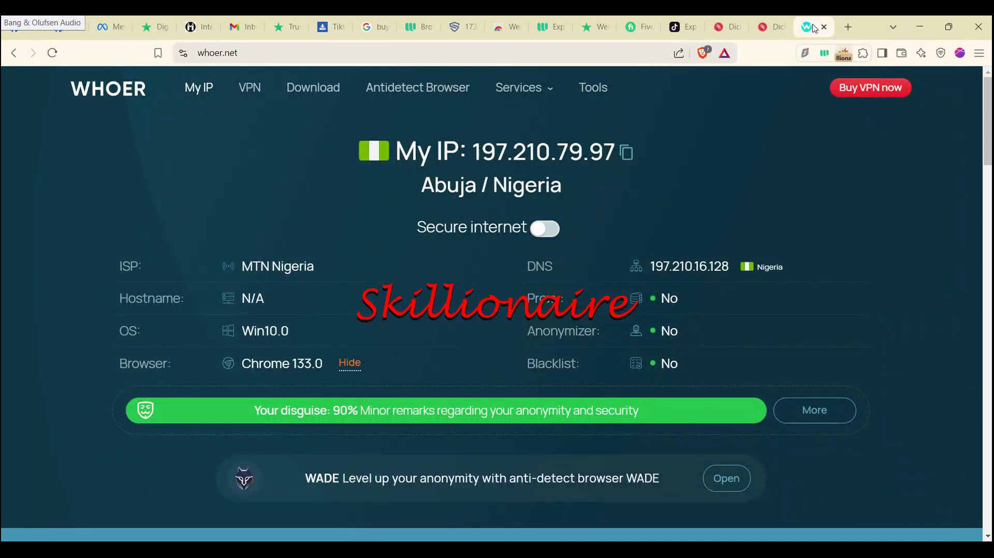
Go to whoer.net in a new Brave tab.
left_click(849, 28)
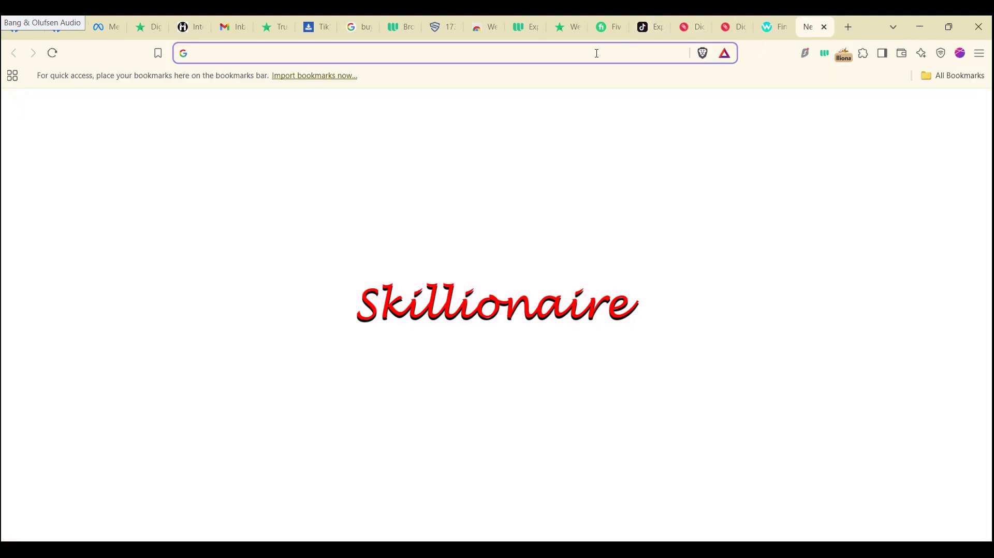
left_click(596, 53)
type("whoer")
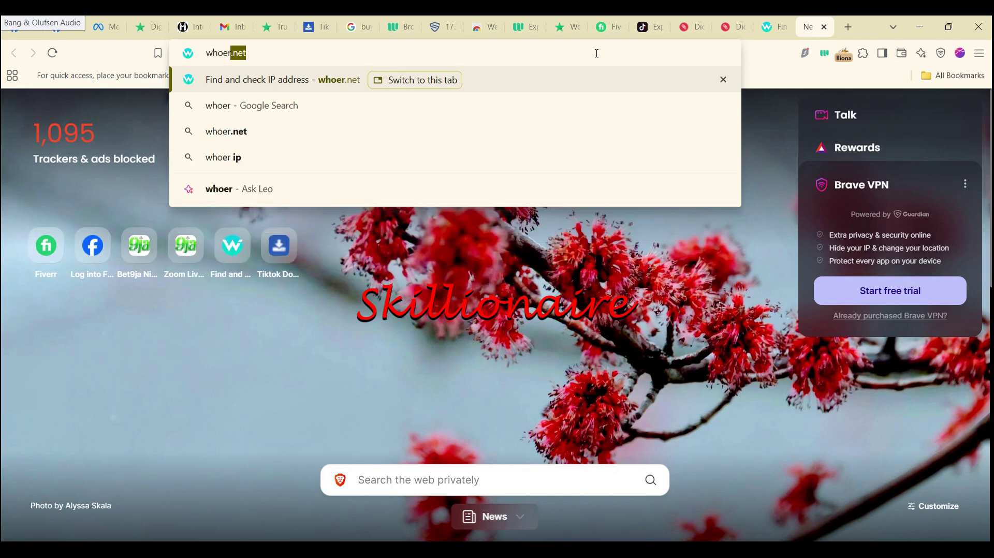
key("Return")
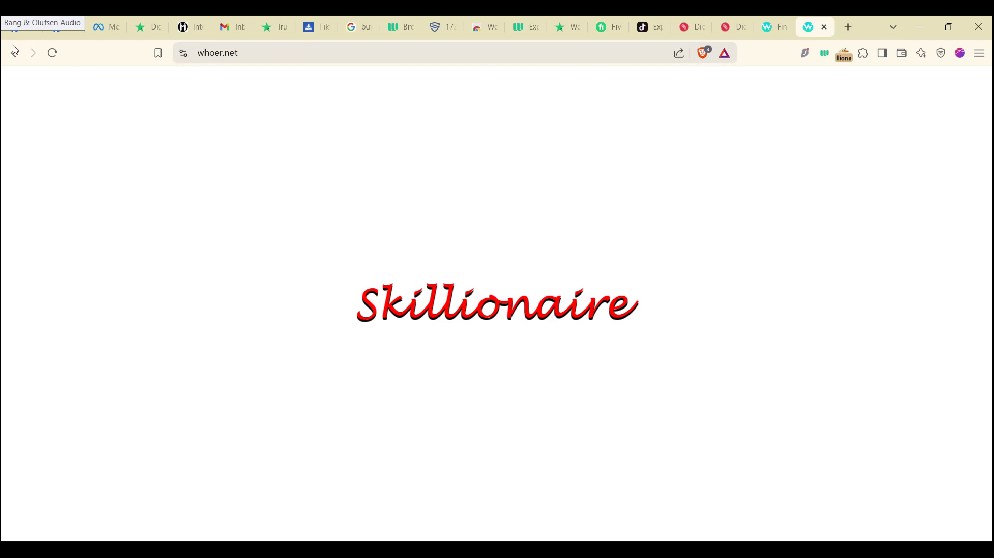
Reload whoer.net and search Google for ip2location in another new tab.
left_click(52, 53)
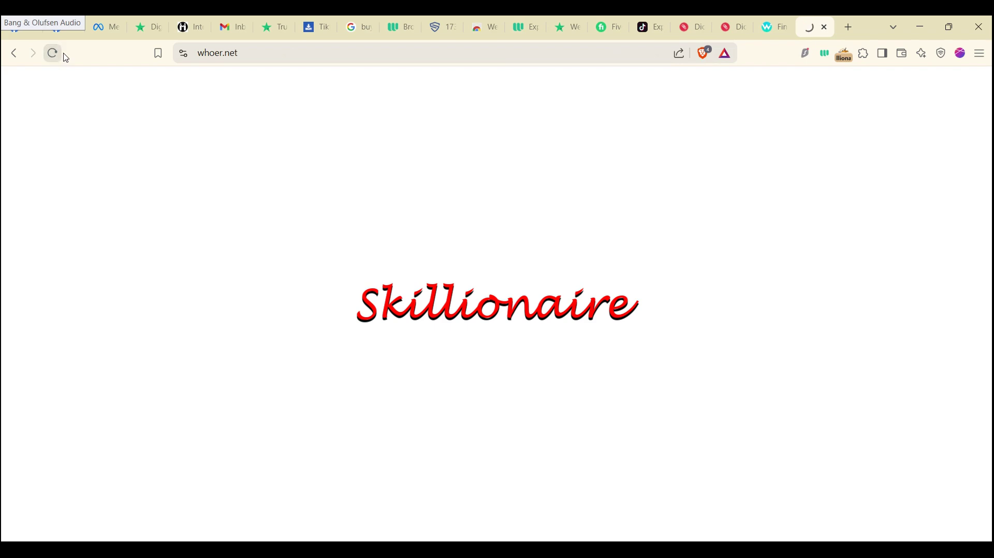
left_click(848, 26)
left_click(606, 54)
type("ip")
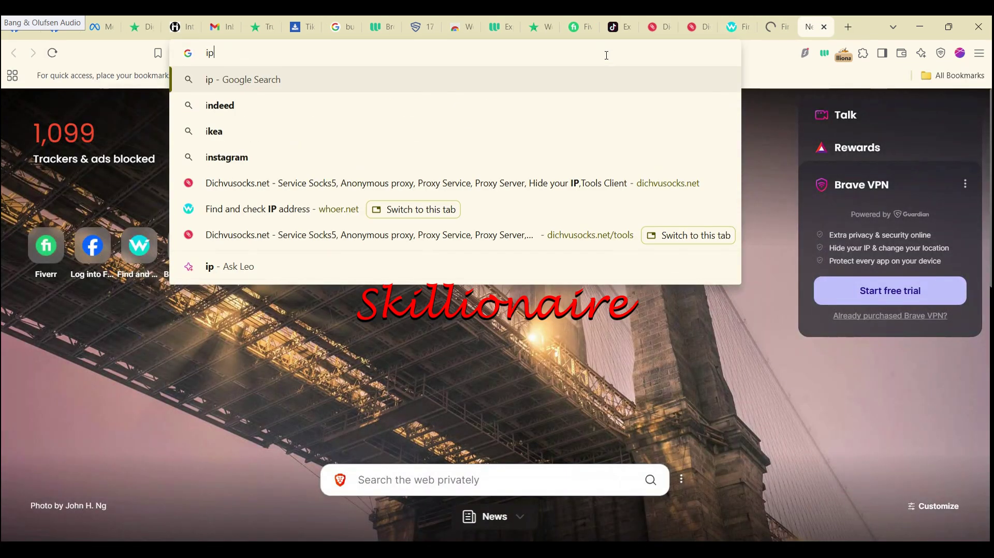
type("2location")
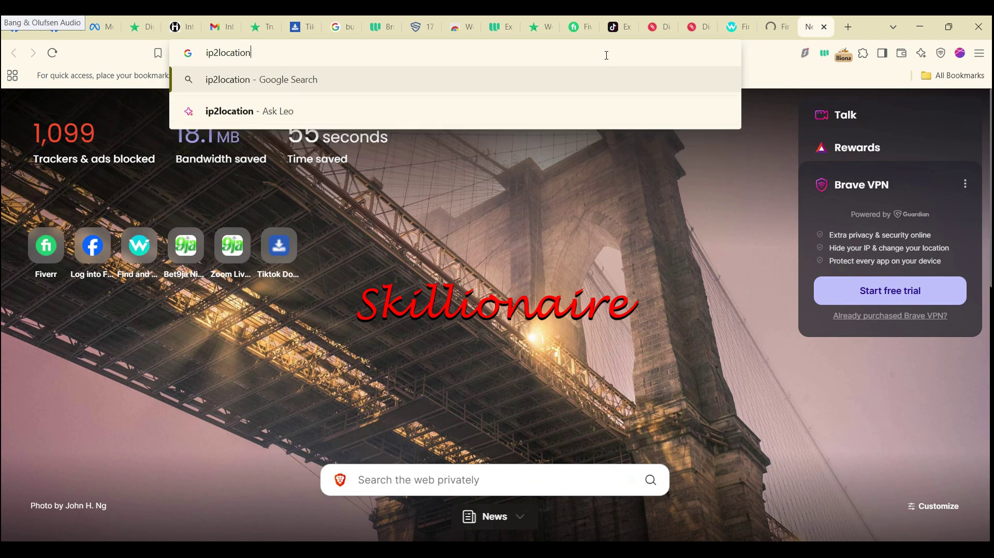
key("Return")
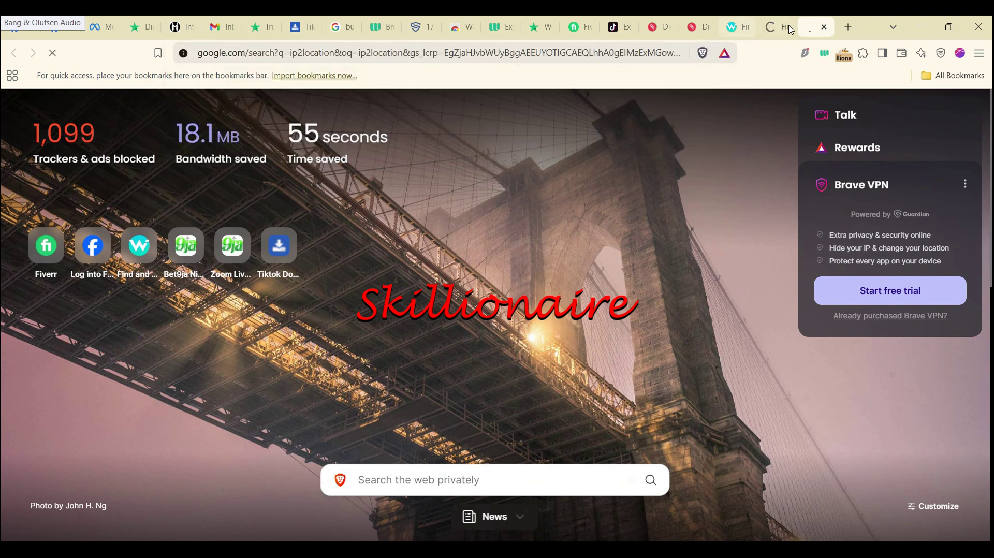
Compare the whoer.net and Google ip2location tabs, then bring Dichvusocks Client forward.
left_click(777, 33)
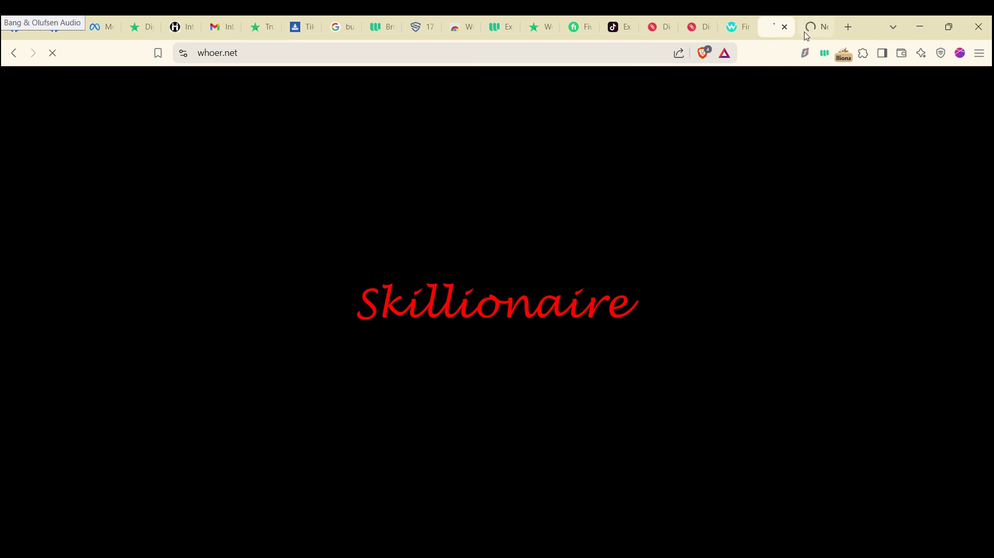
left_click(819, 37)
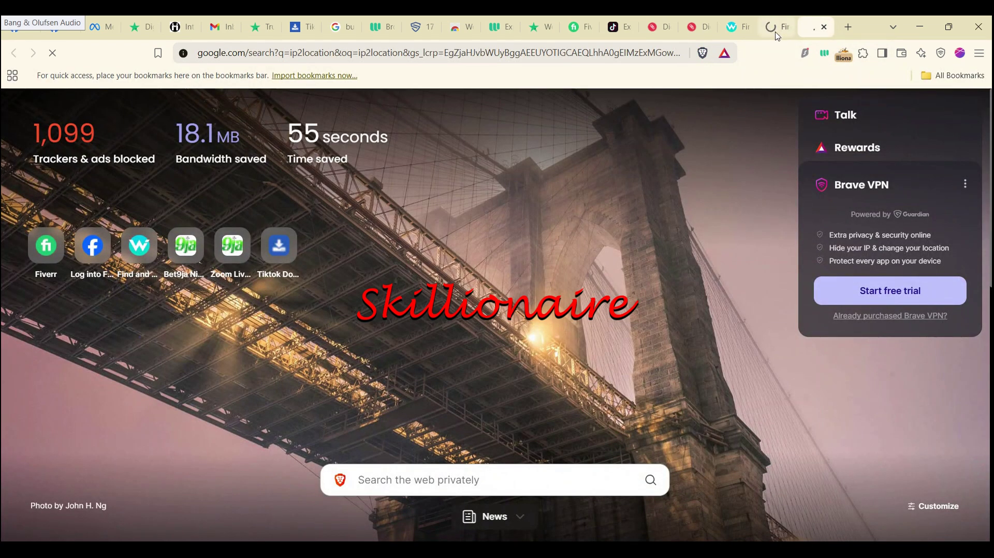
left_click(775, 35)
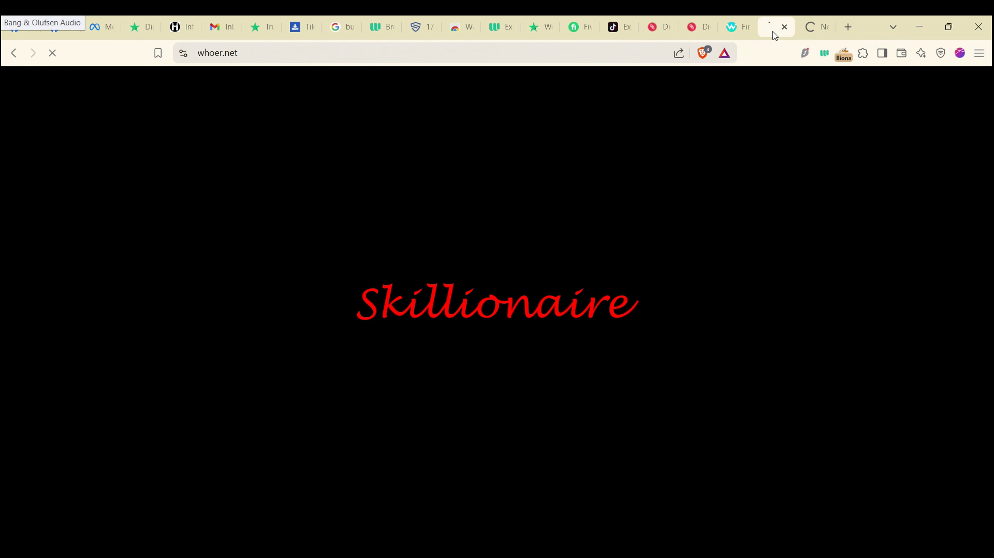
left_click(821, 31)
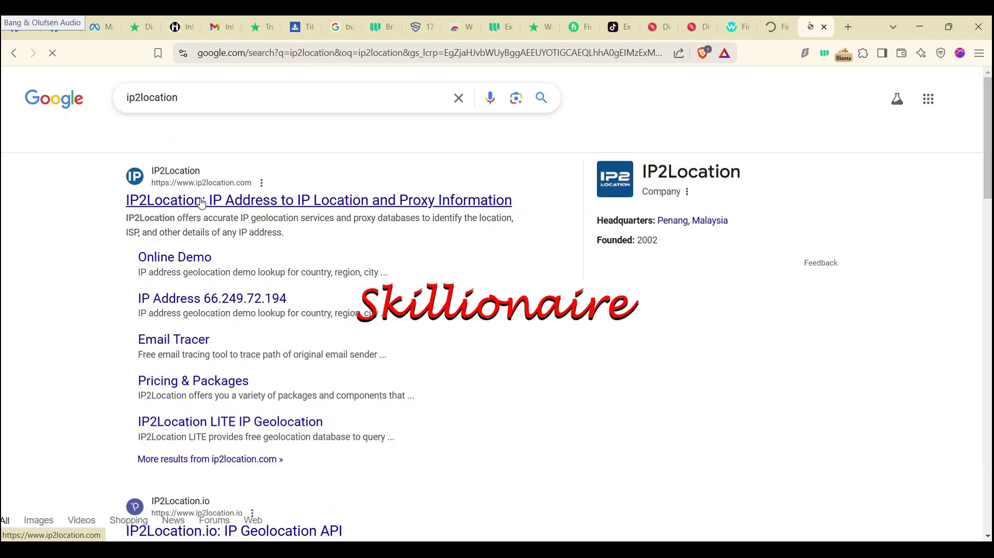
left_click(776, 34)
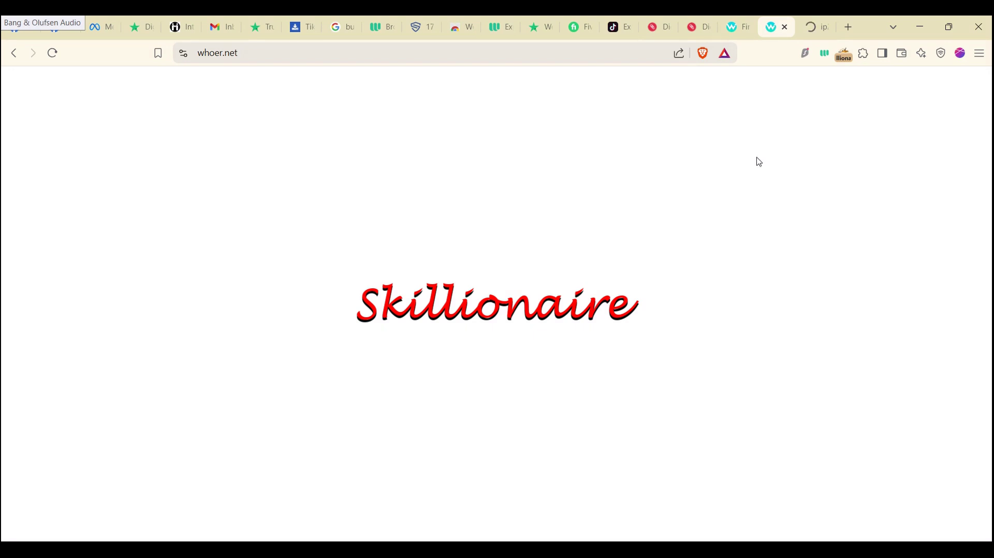
left_click(809, 35)
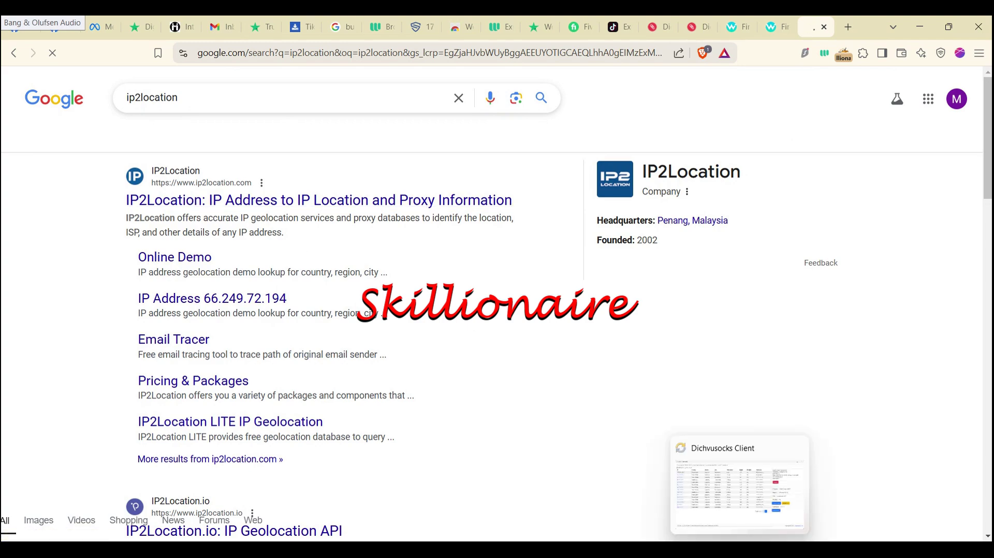
left_click(739, 538)
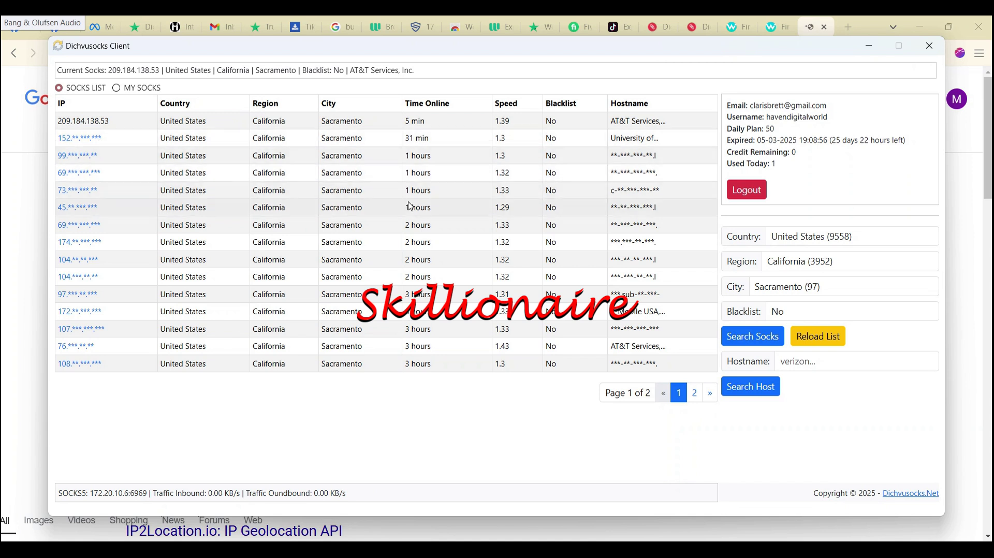
Scroll through the countries listed in the Country dropdown.
left_click(841, 240)
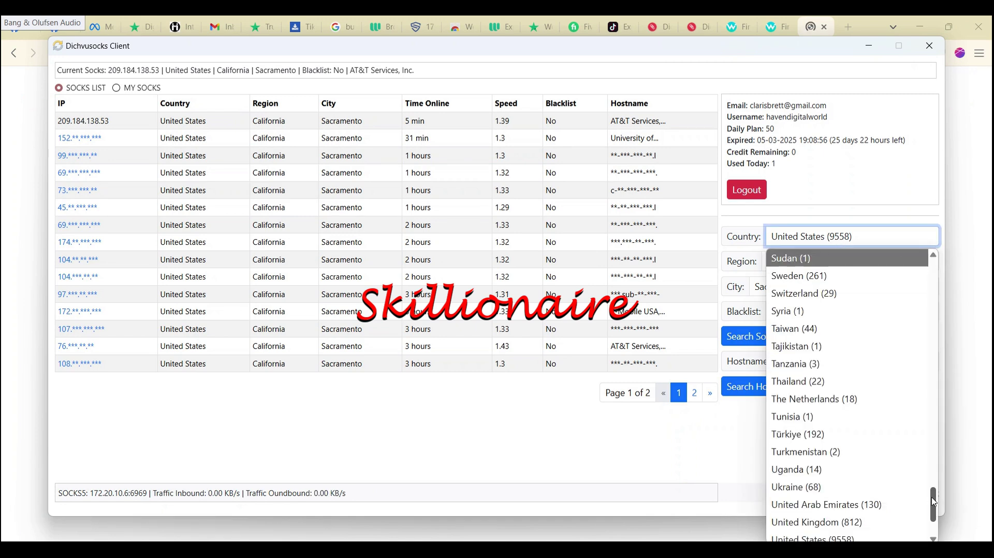
left_click_drag(934, 504, 935, 431)
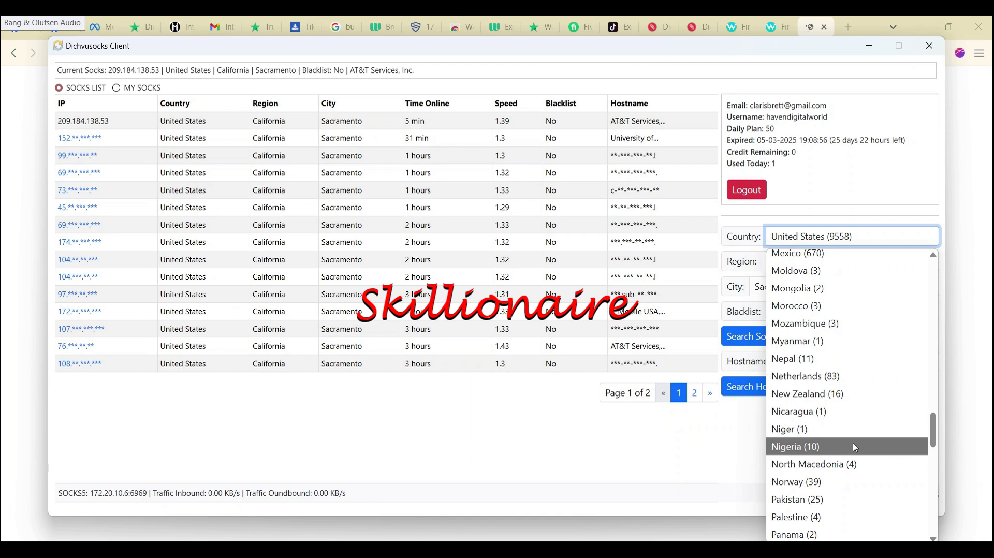
Compare whoer.net's reported IP with IP2Location's lookup for 209.184.138.53.
left_click(957, 300)
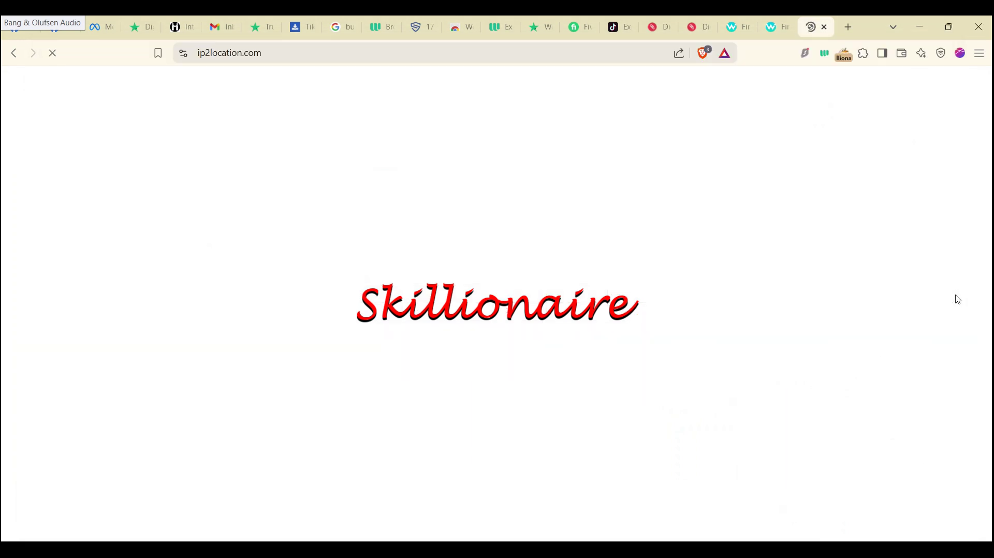
left_click(781, 30)
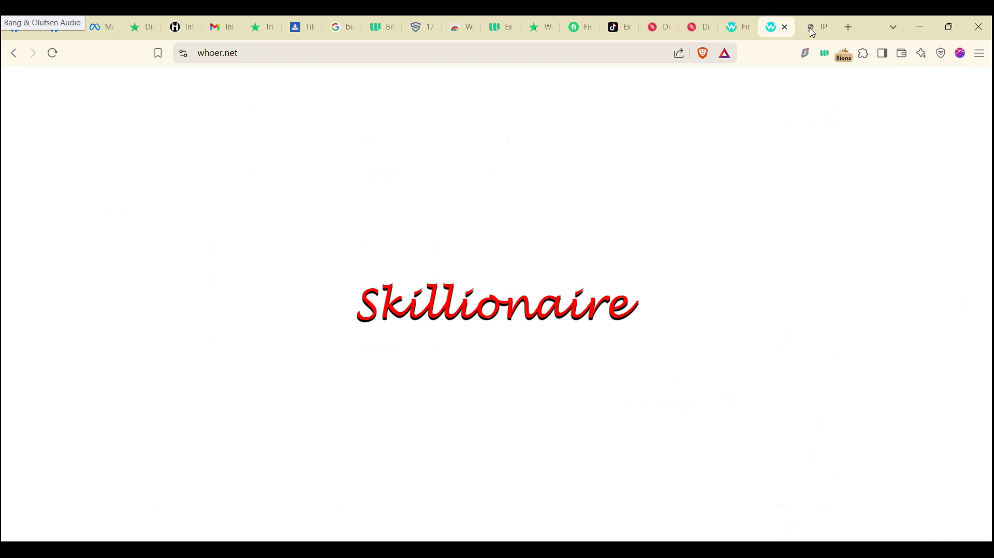
left_click(804, 33)
mouse_move(728, 157)
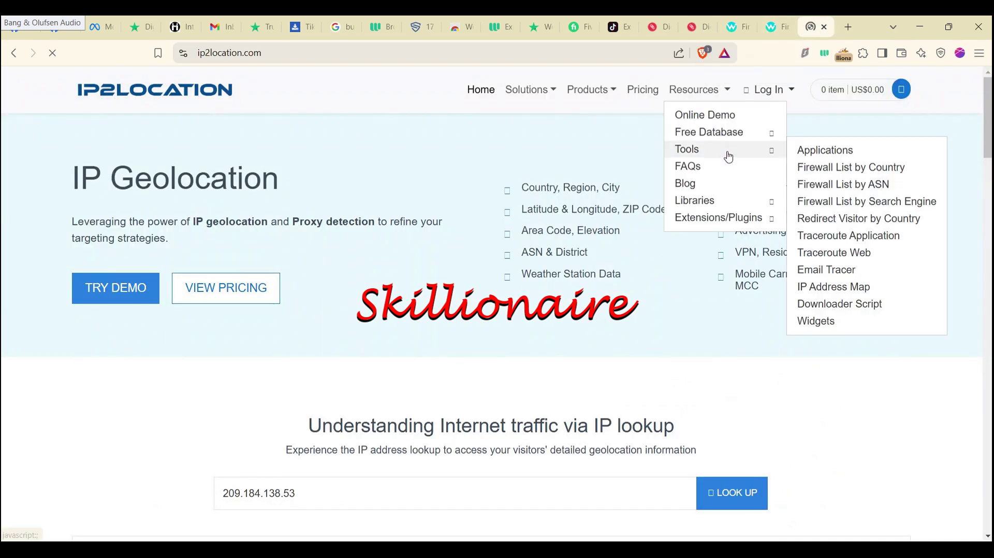
scroll(988, 162, "down", 5)
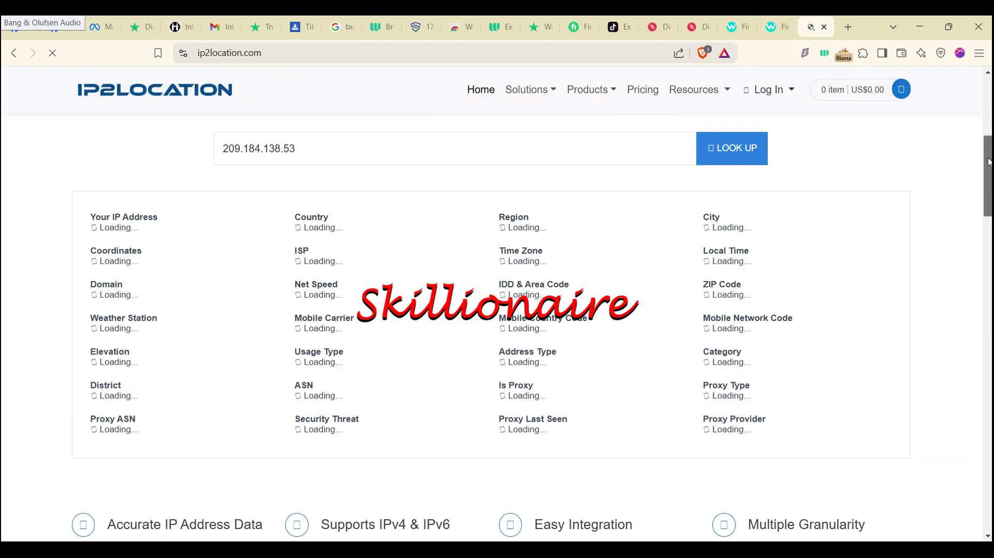
scroll(986, 162, "up", 2)
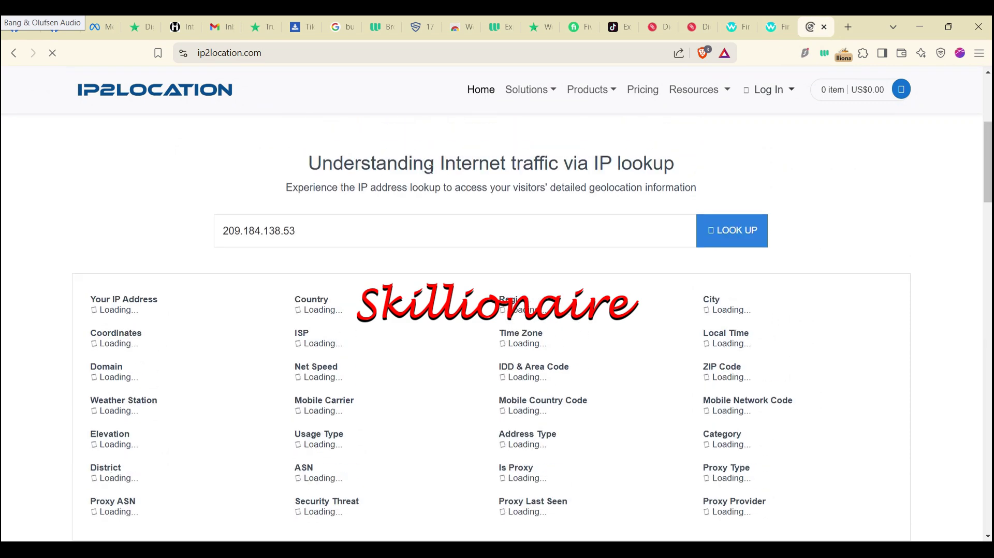
left_click(735, 28)
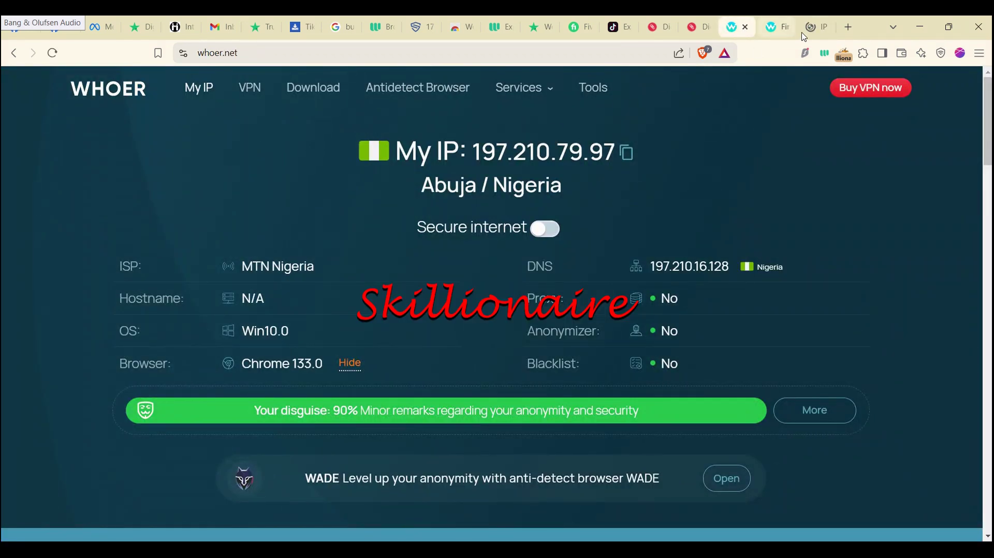
left_click(820, 27)
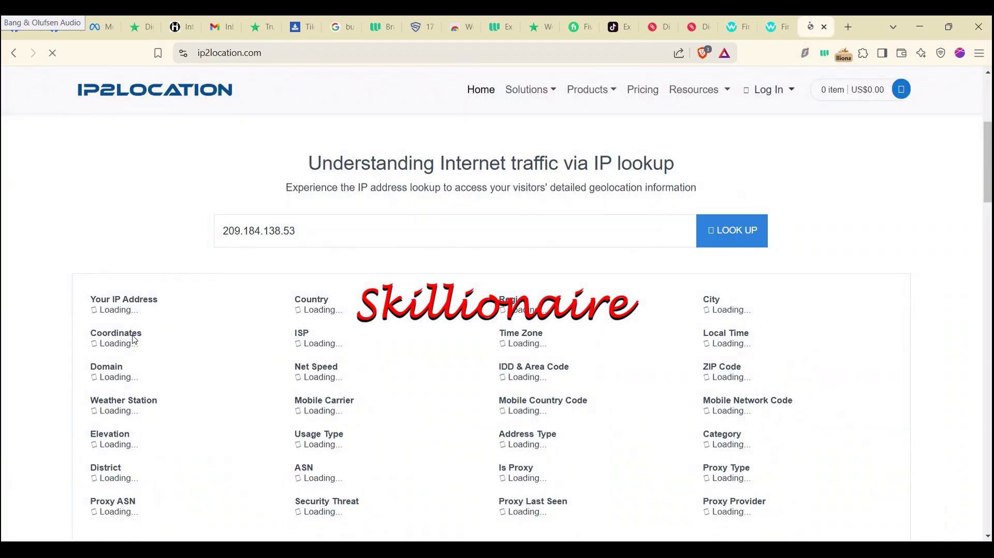
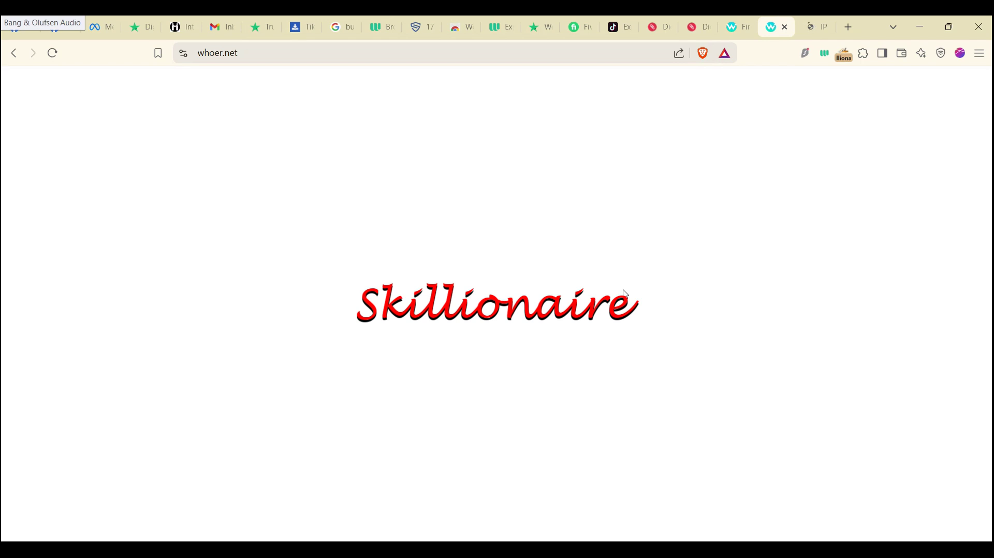
left_click(816, 31)
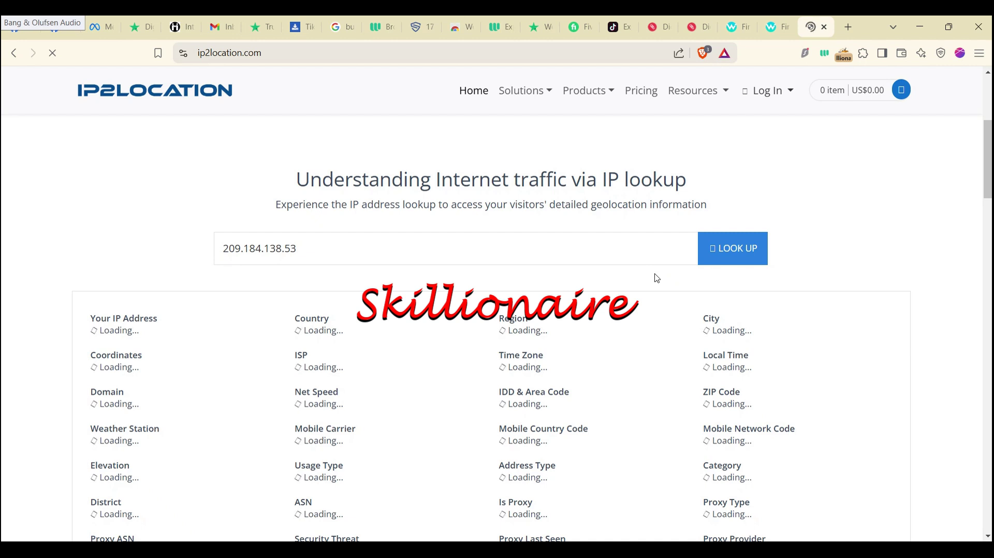
left_click(780, 33)
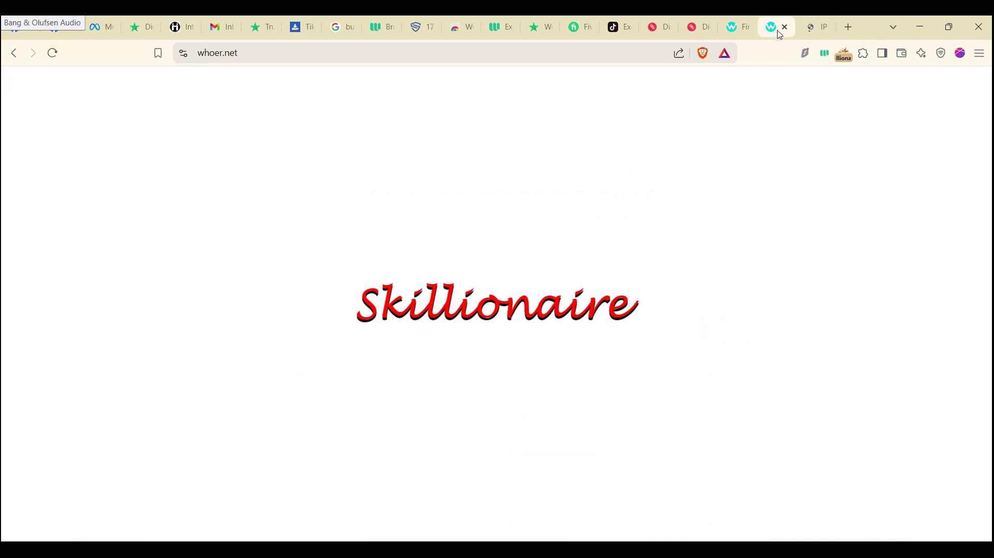
left_click(817, 33)
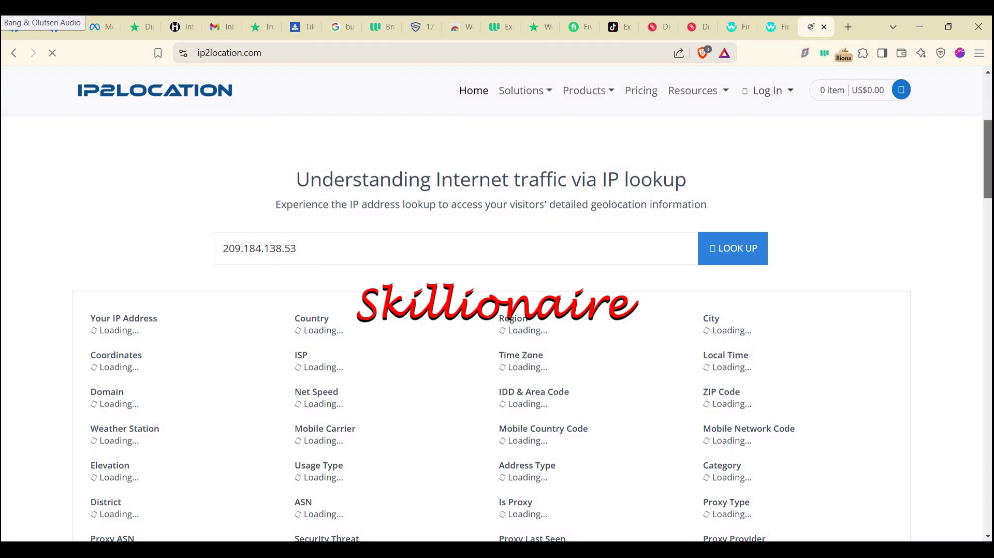
scroll(970, 311, "down", 10)
scroll(973, 311, "up", 10)
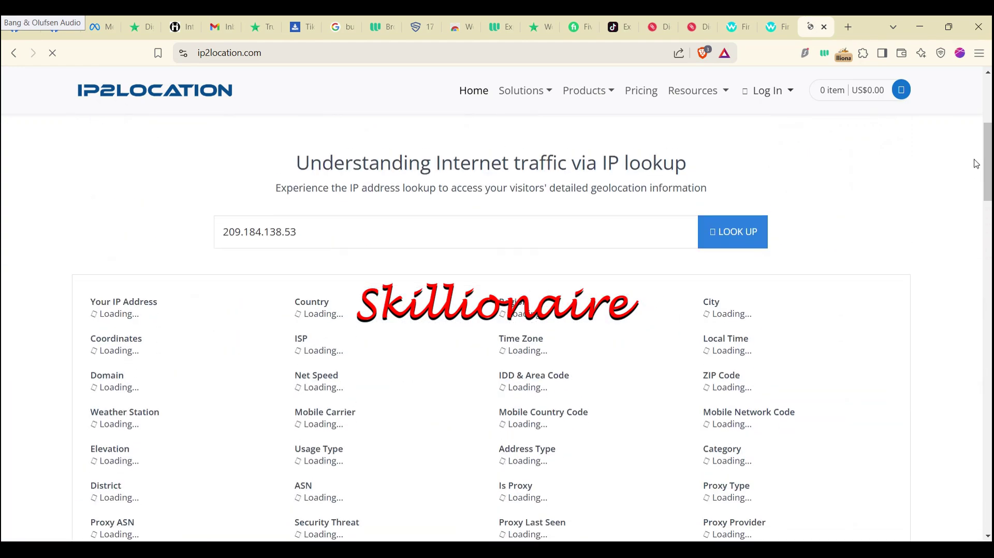
left_click(778, 30)
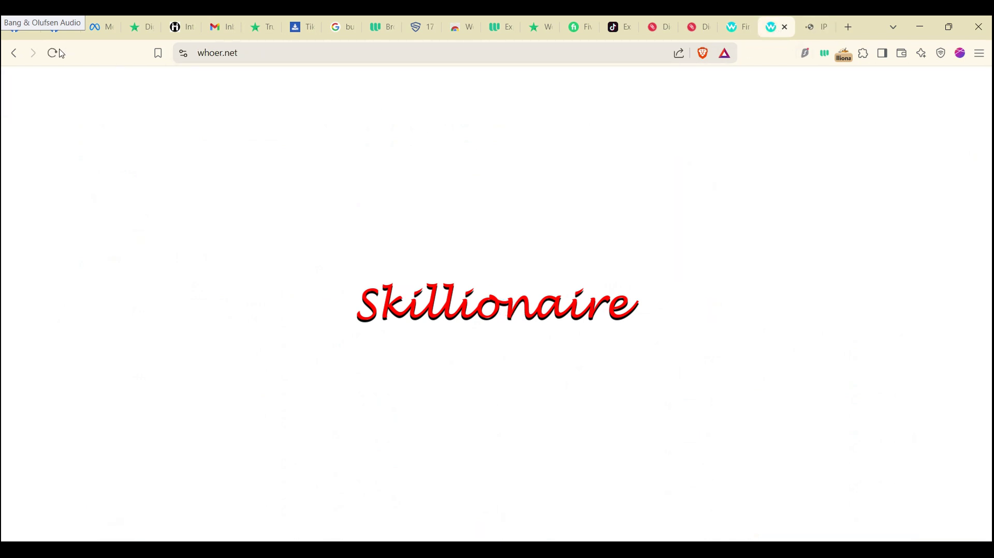
left_click(847, 28)
Search Google for 'my location' and check that results place the browser in Los Angeles County, California.
type("my ")
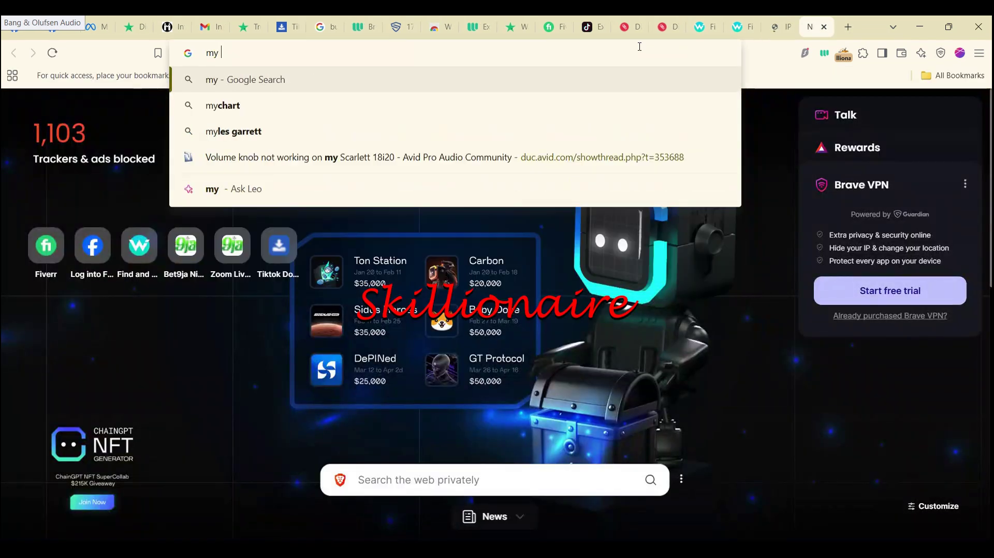
type("location")
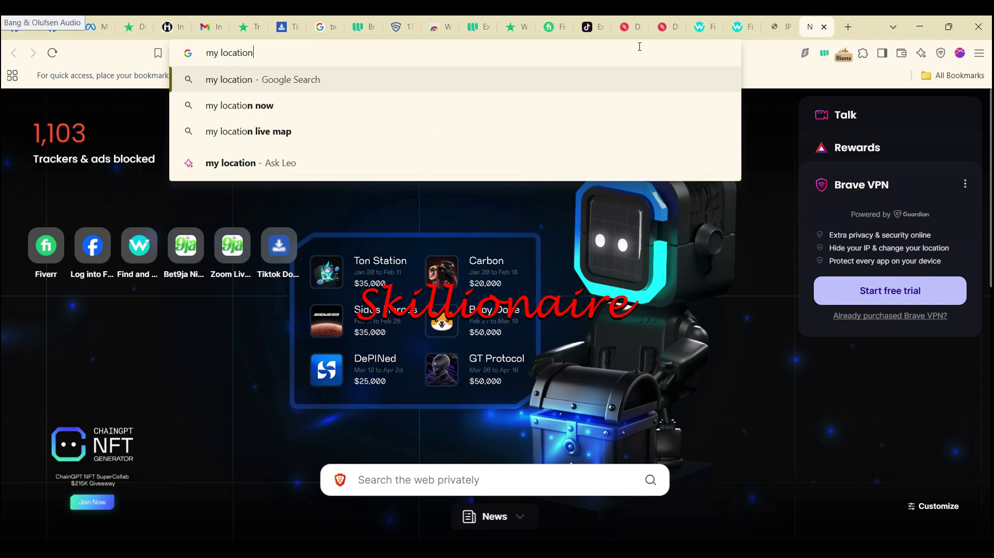
key("Return")
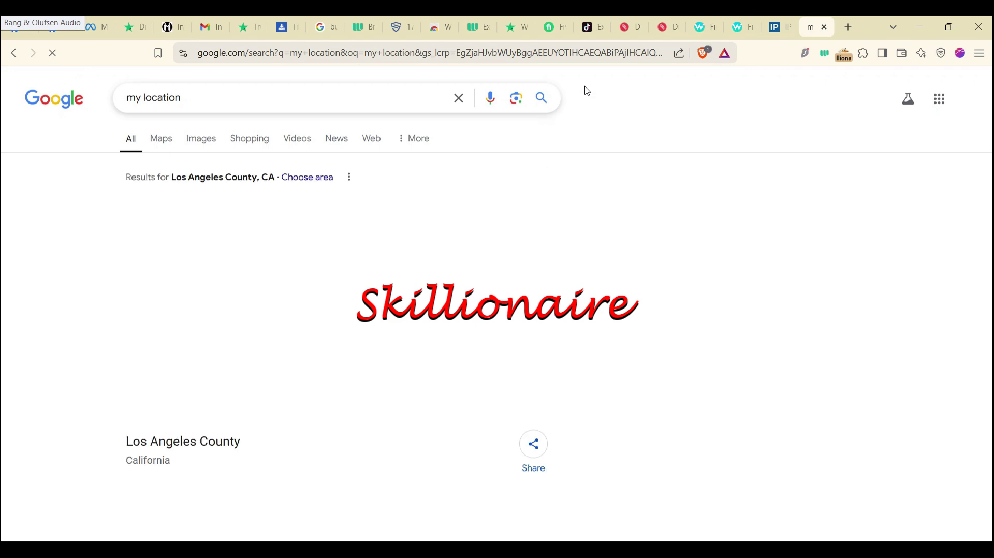
left_click(777, 38)
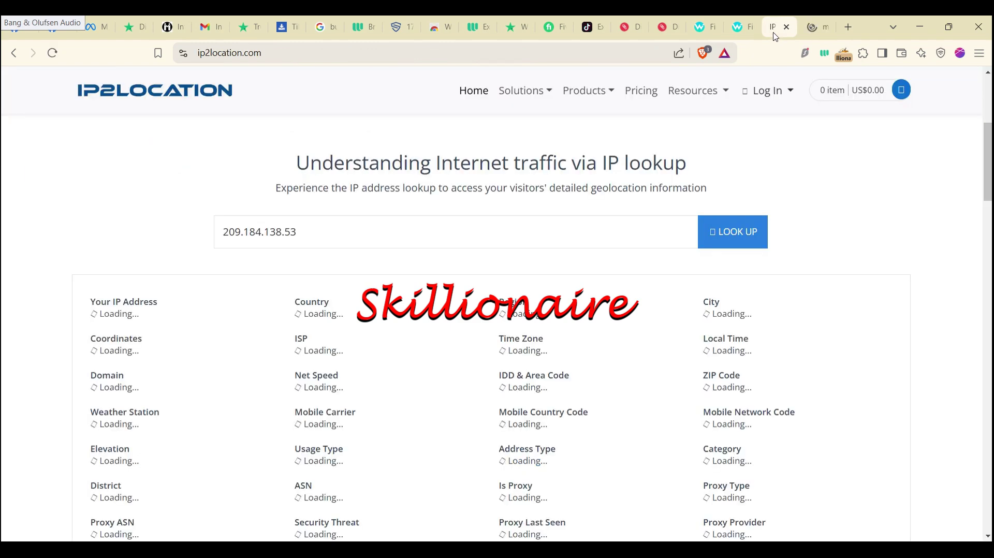
left_click(822, 27)
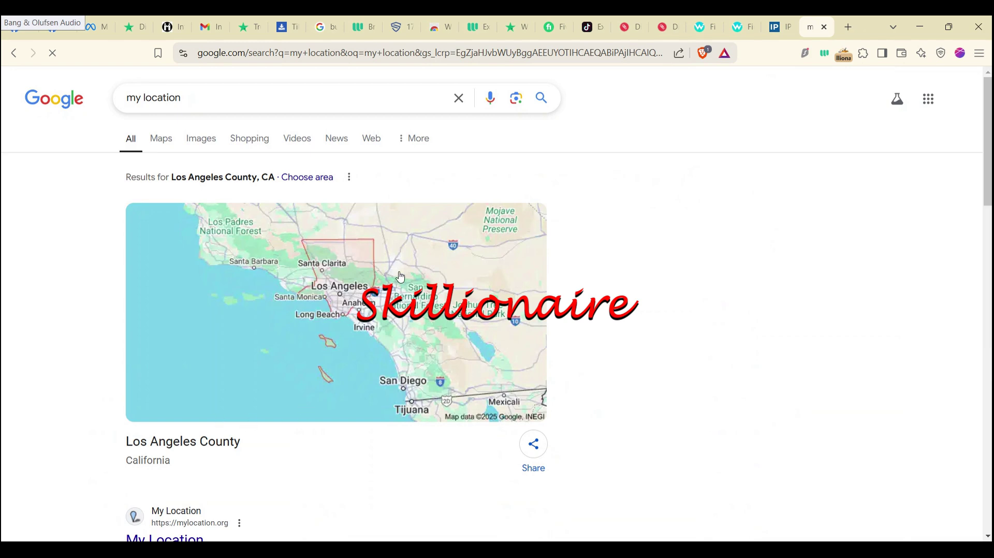
scroll(337, 310, "down", 8)
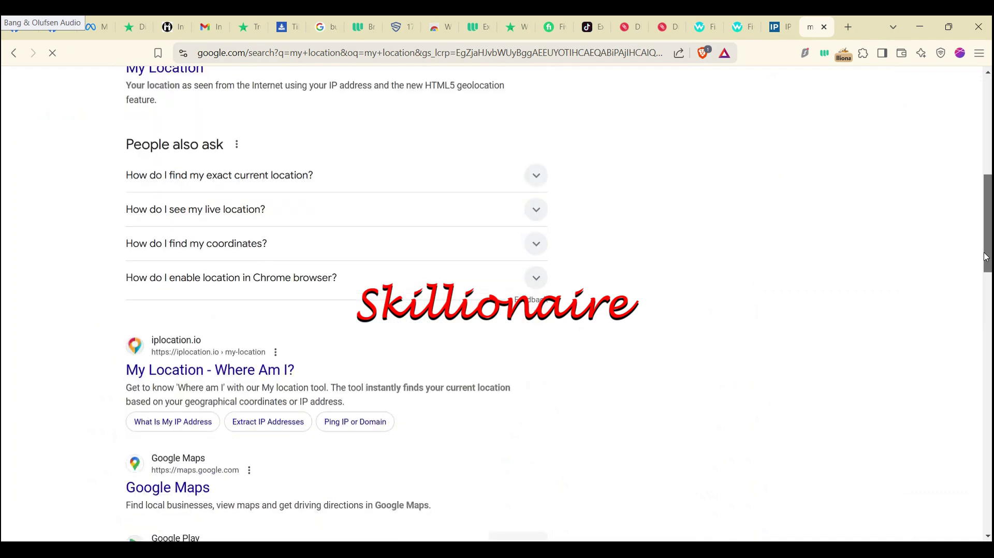
Try the iplocation.io my-location result, reload it after the SOCKS error, then return to Google's results.
left_click(275, 370)
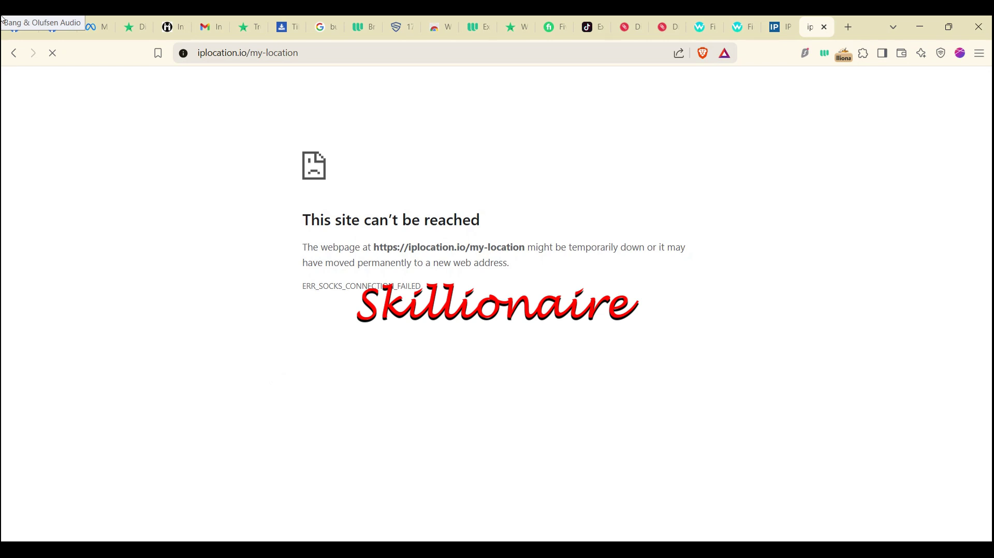
left_click(54, 54)
left_click(54, 54)
left_click(13, 59)
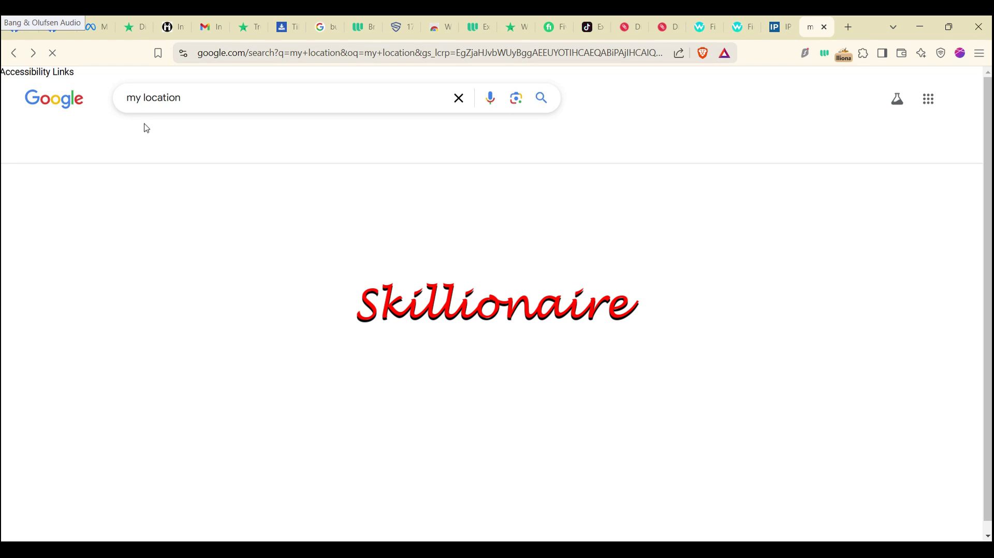
Confirm the current proxy 209.184.138.53 (Sacramento, California) in Dichvusocks Client, then return to IP2Location in Brave.
key("alt+Tab")
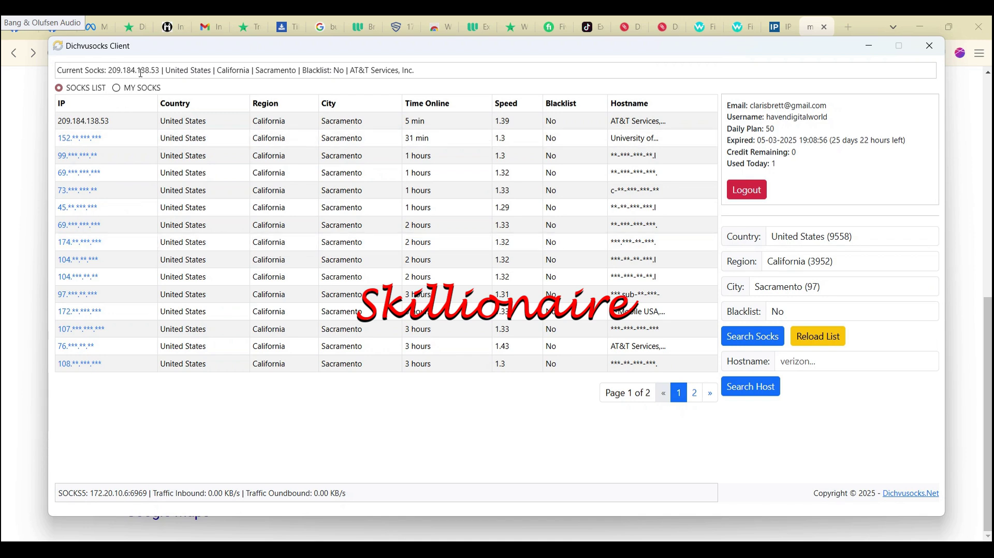
left_click(782, 32)
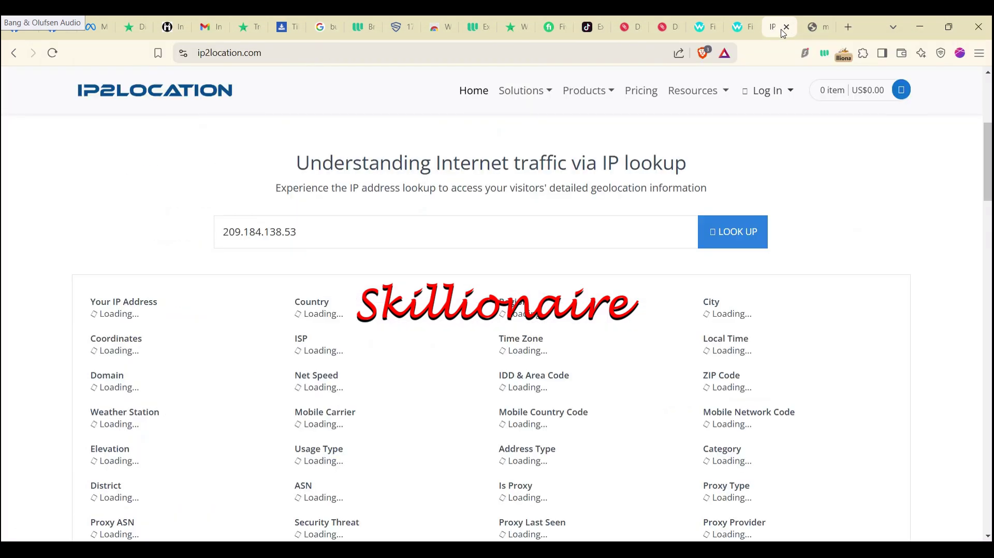